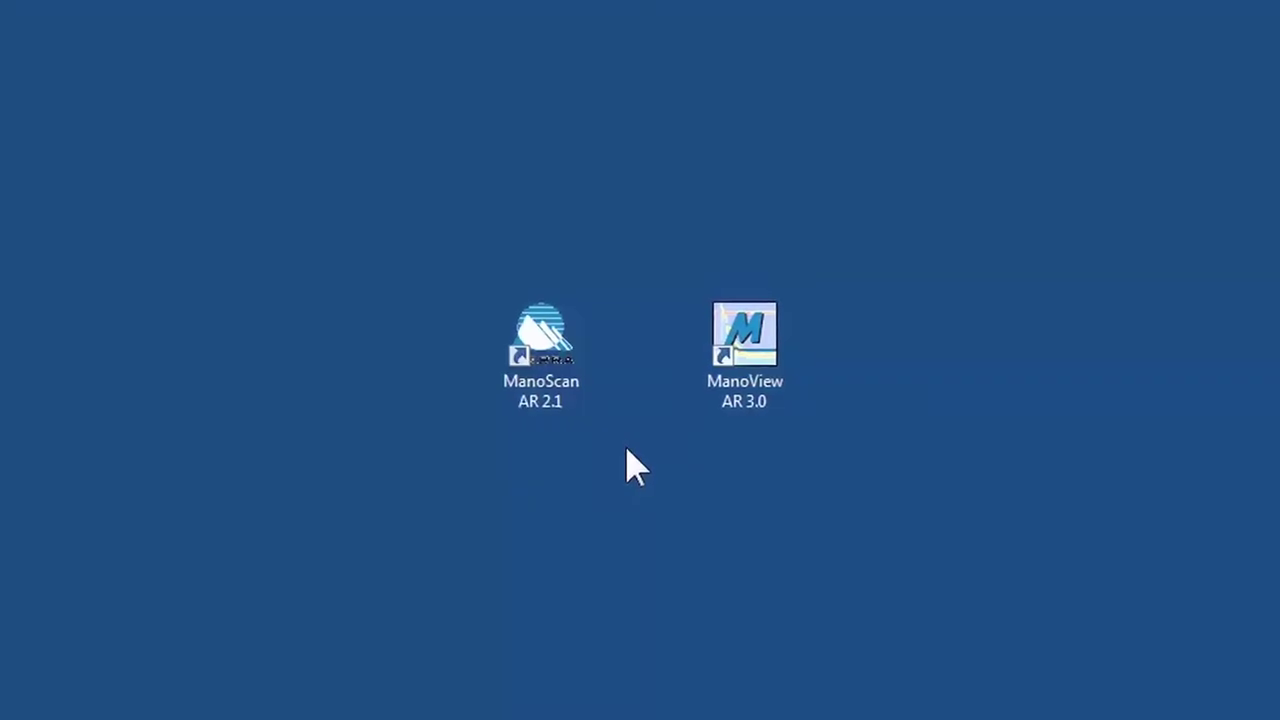
Launch ManoScan AR 2.1 and select probe AAD0510 from the installed probes
click(556, 420)
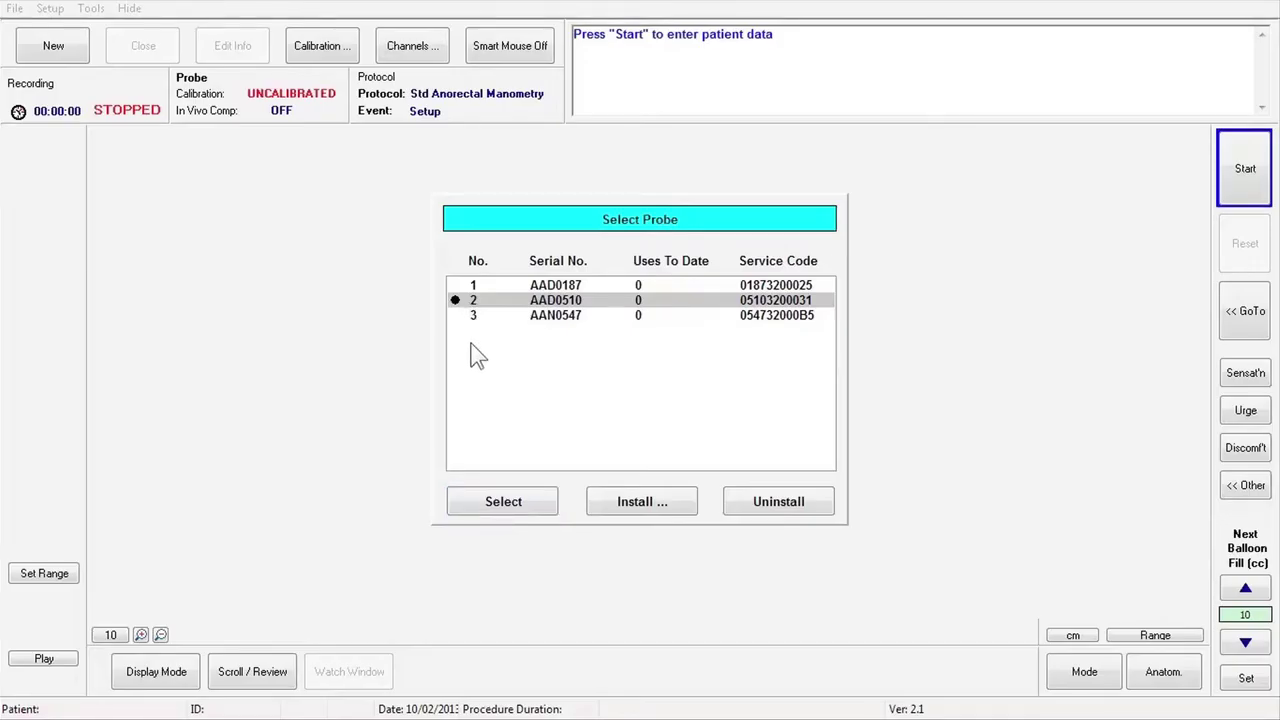
click(485, 502)
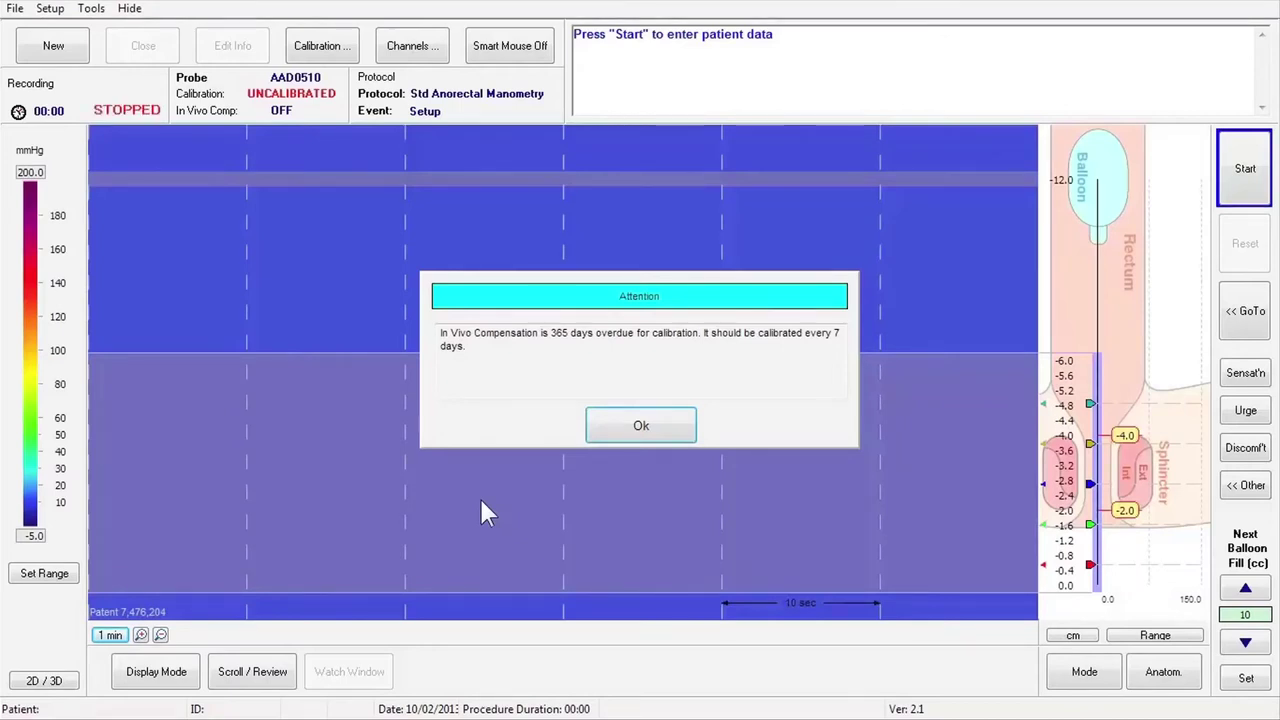
Acknowledge the overdue in vivo calibration alert and start a new study's Patient Information form
click(630, 431)
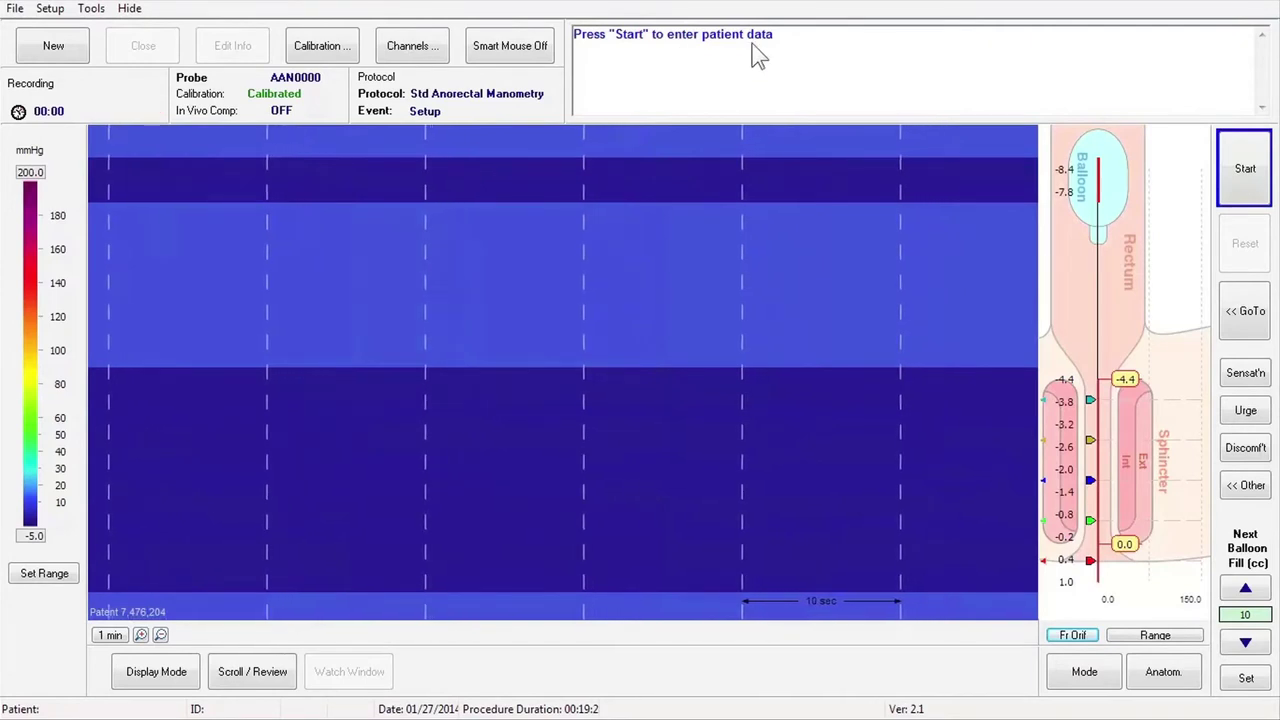
click(1245, 167)
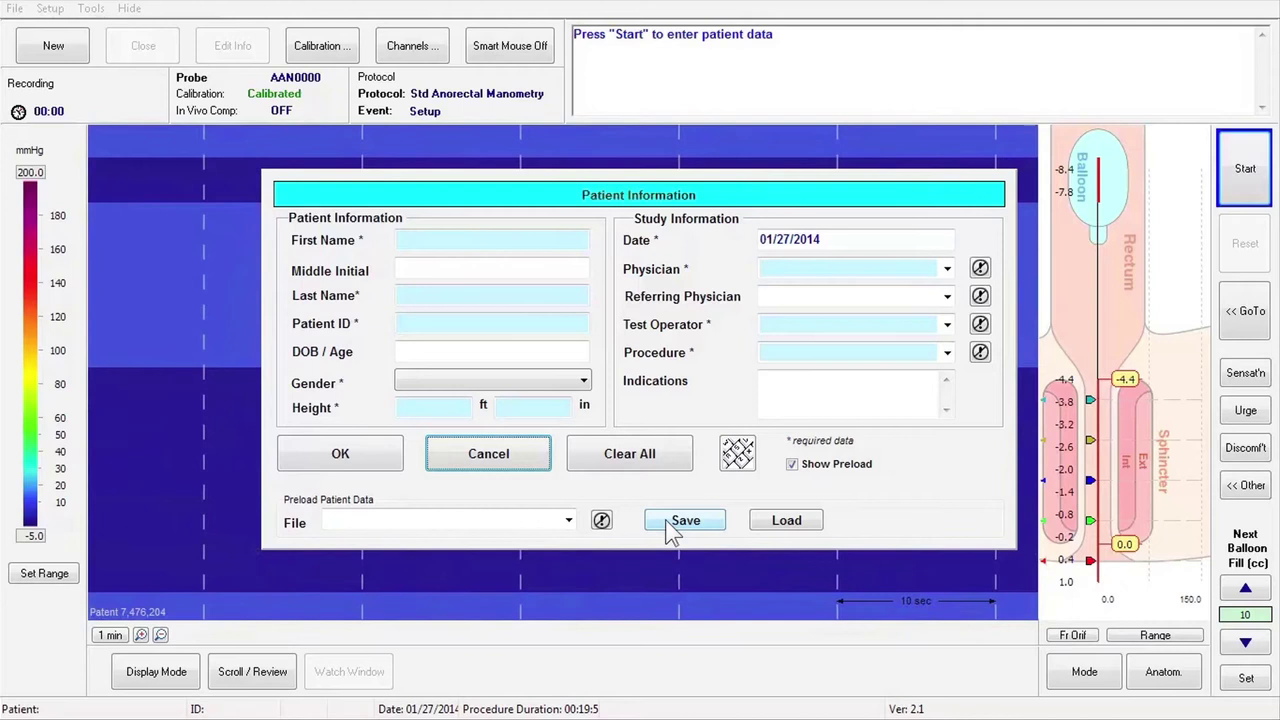
Load the Test Patient preload into the patient form, confirm it, and proceed to Calibrate
click(568, 522)
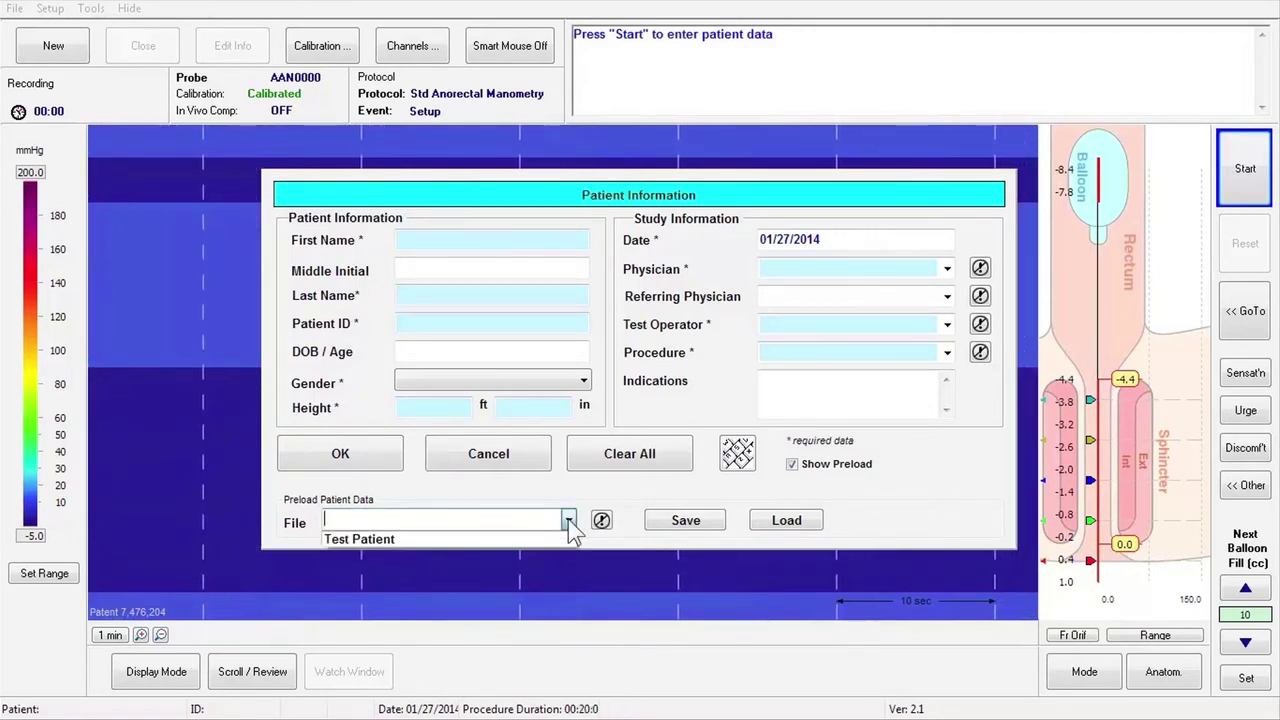
click(558, 539)
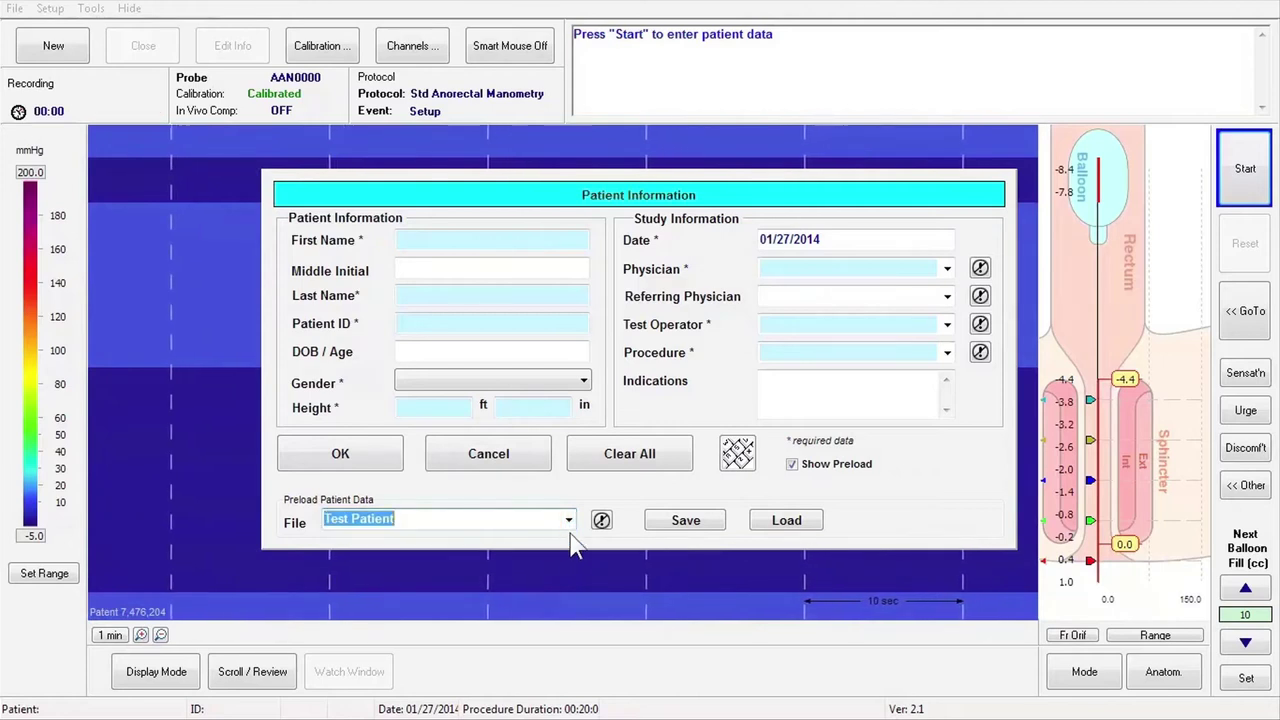
click(771, 526)
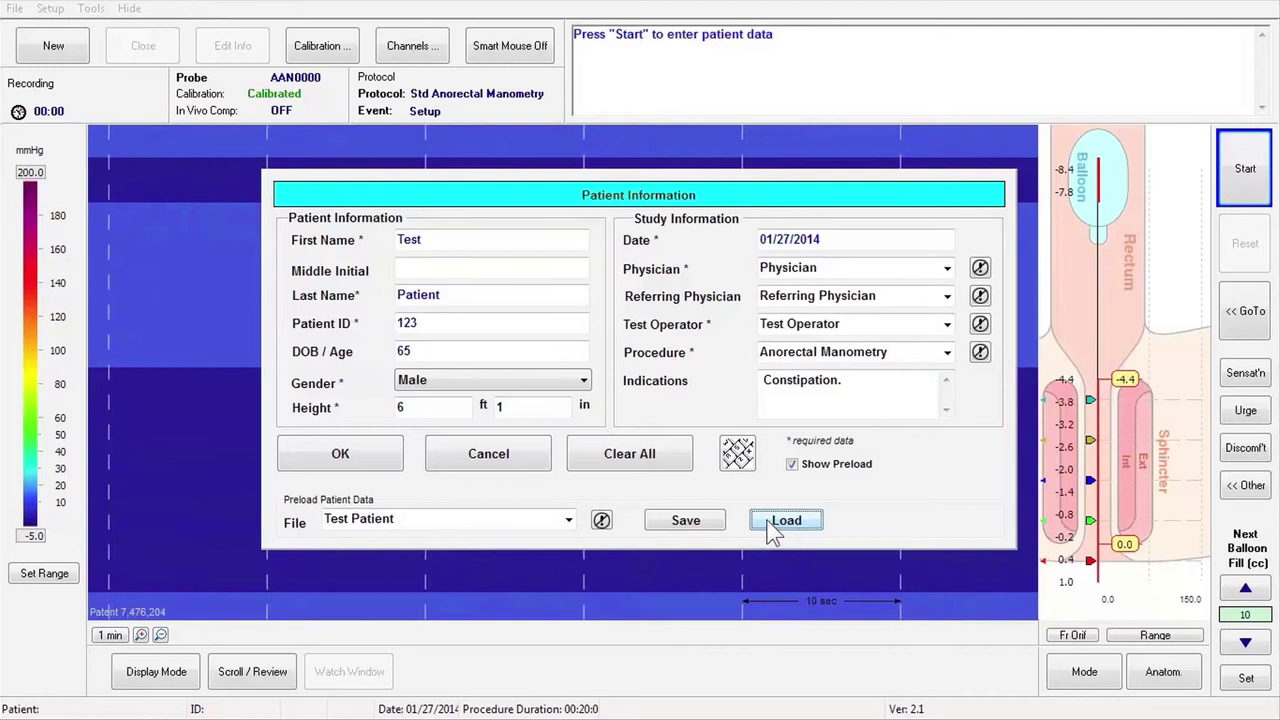
click(340, 453)
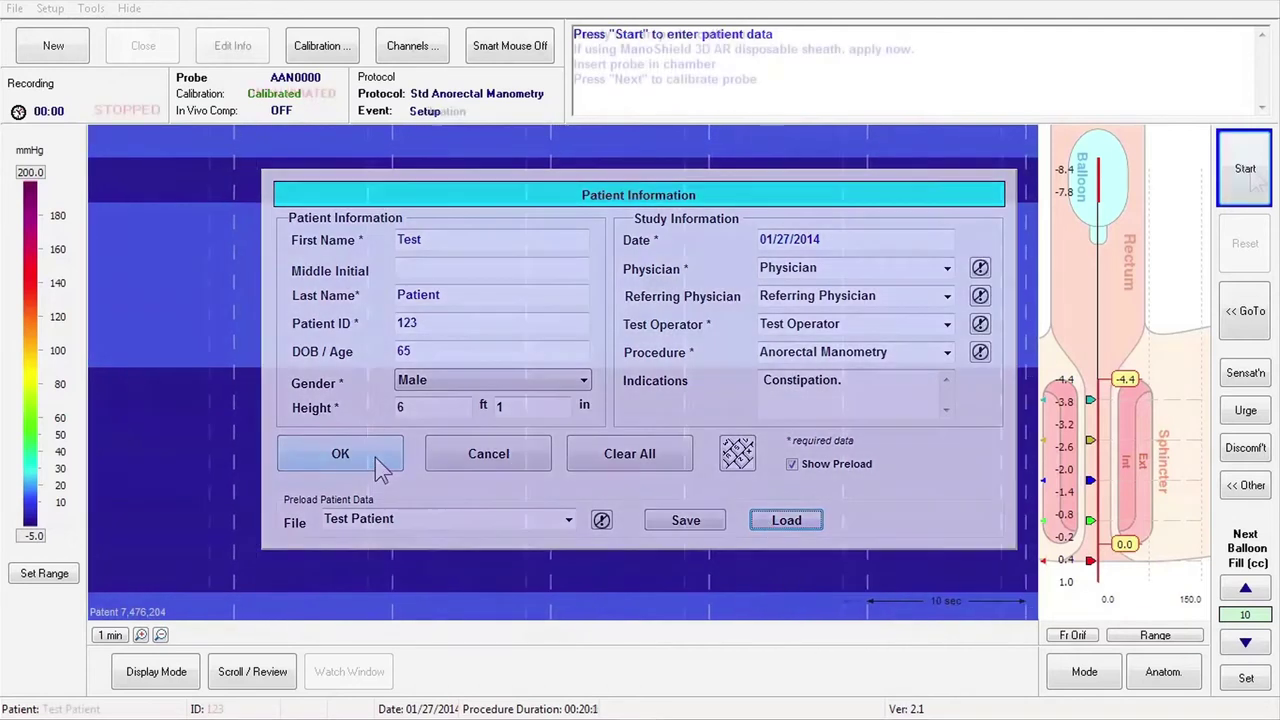
click(1247, 168)
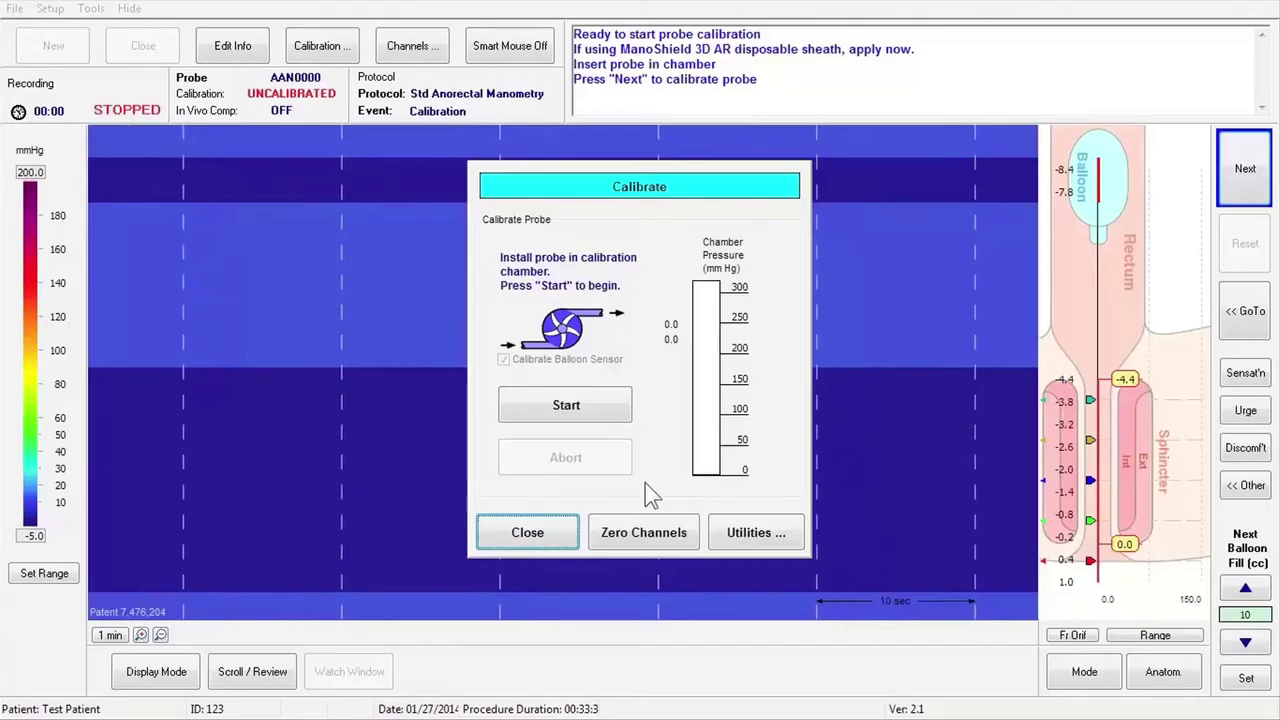
Run the chamber pressure calibration cycle for probe AAN0000 and accept the result
click(597, 418)
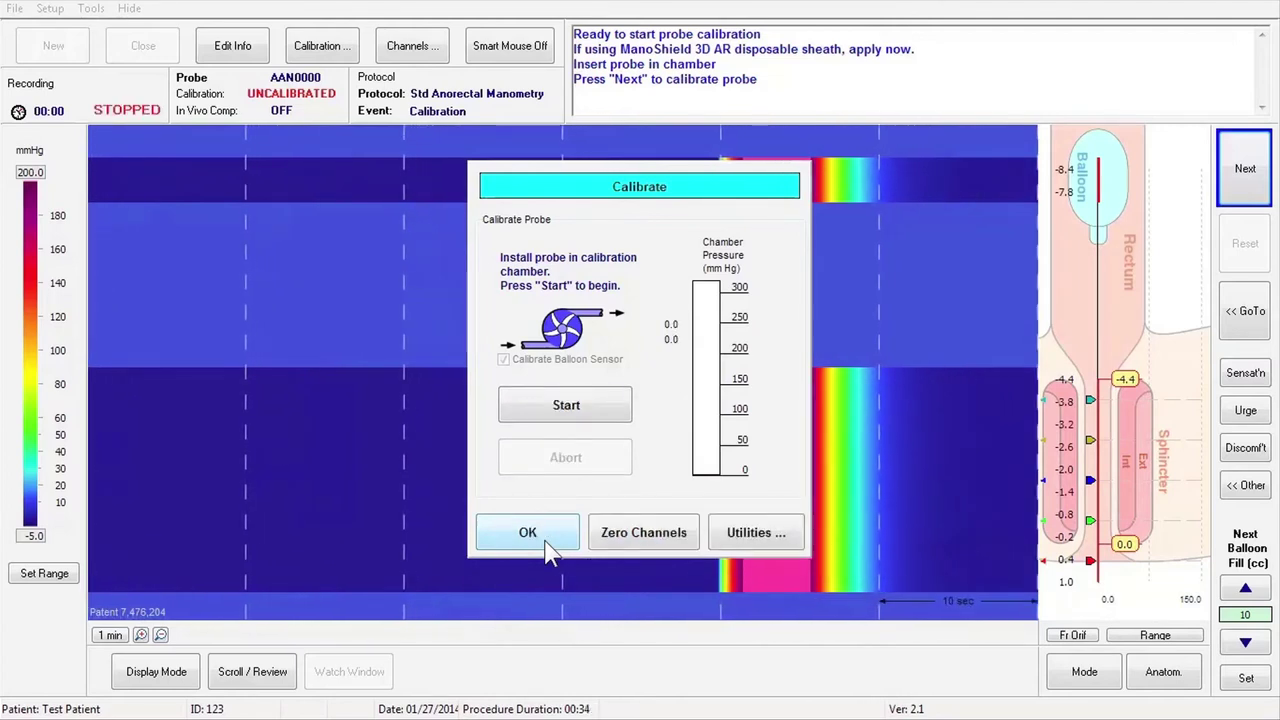
click(547, 549)
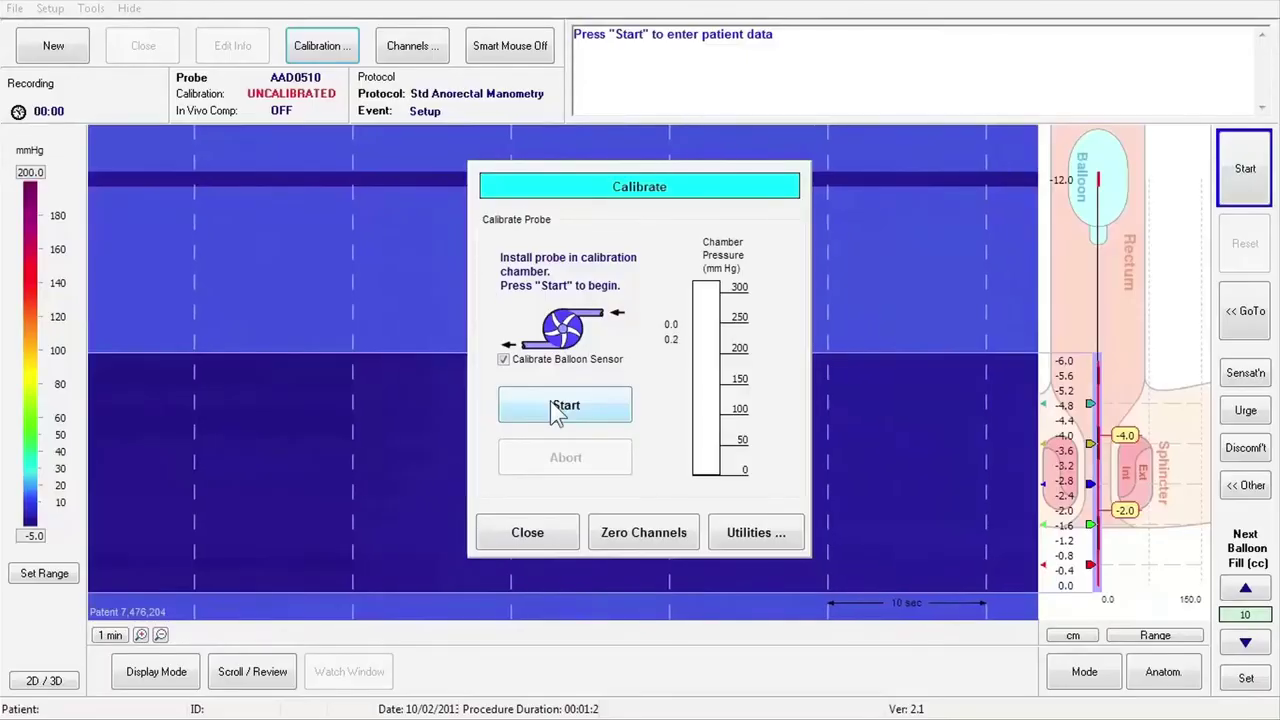
Start chamber pressure calibration of the sealed probe AAD0510 with the balloon sensor included
click(551, 404)
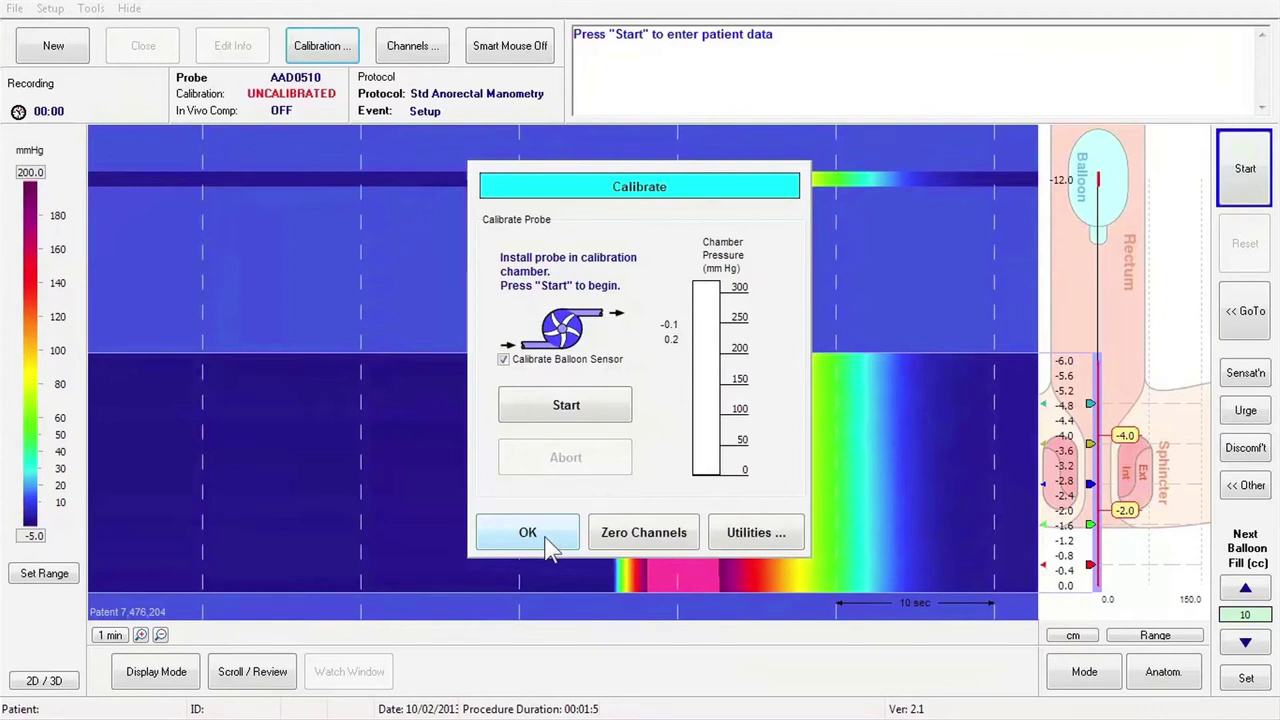
Accept the completed pressure calibration so the probe is listed as Calibrated
click(546, 540)
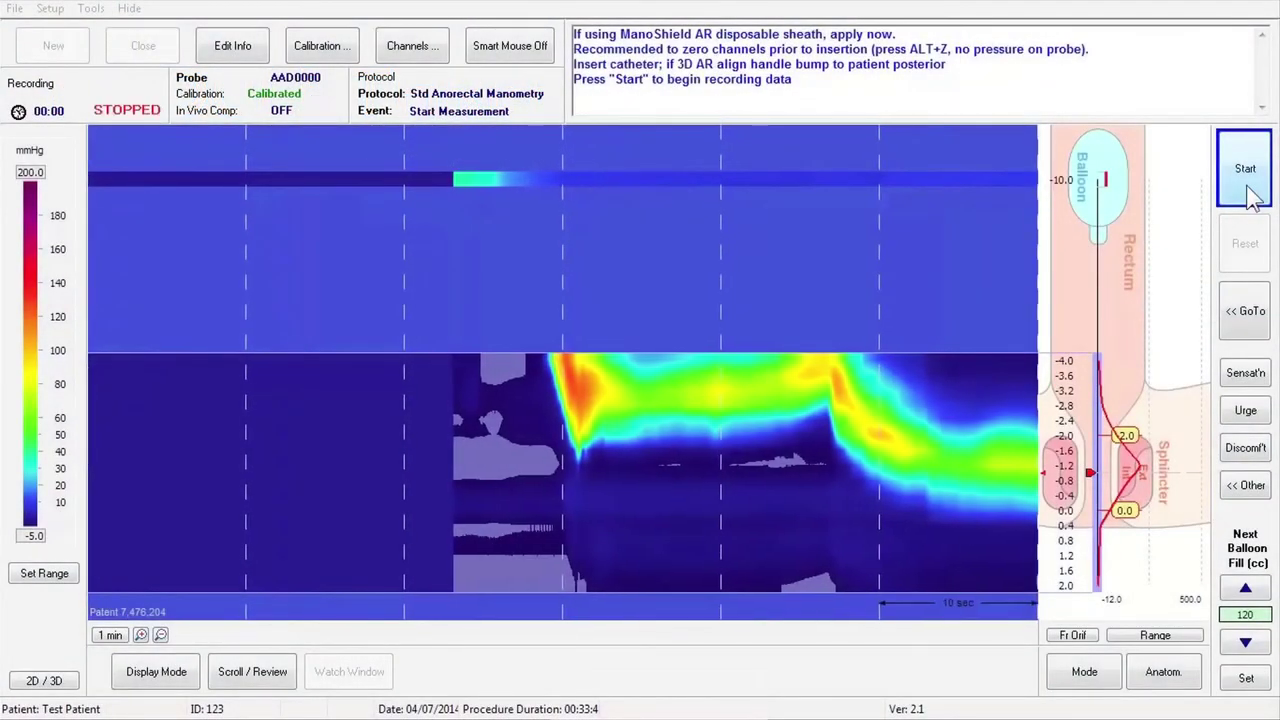
Begin recording the manometry study with in vivo compensation enabled
click(1250, 194)
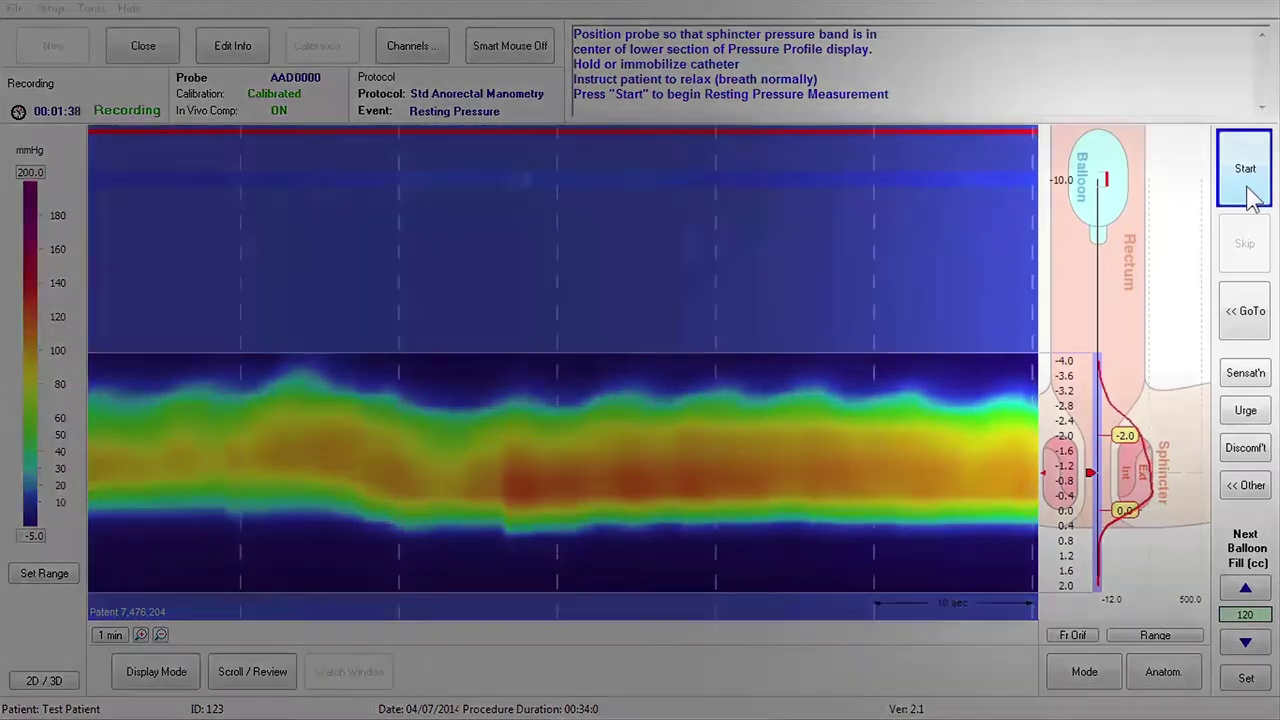
Start the Resting Pressure measurement and let it run to completion
click(1245, 170)
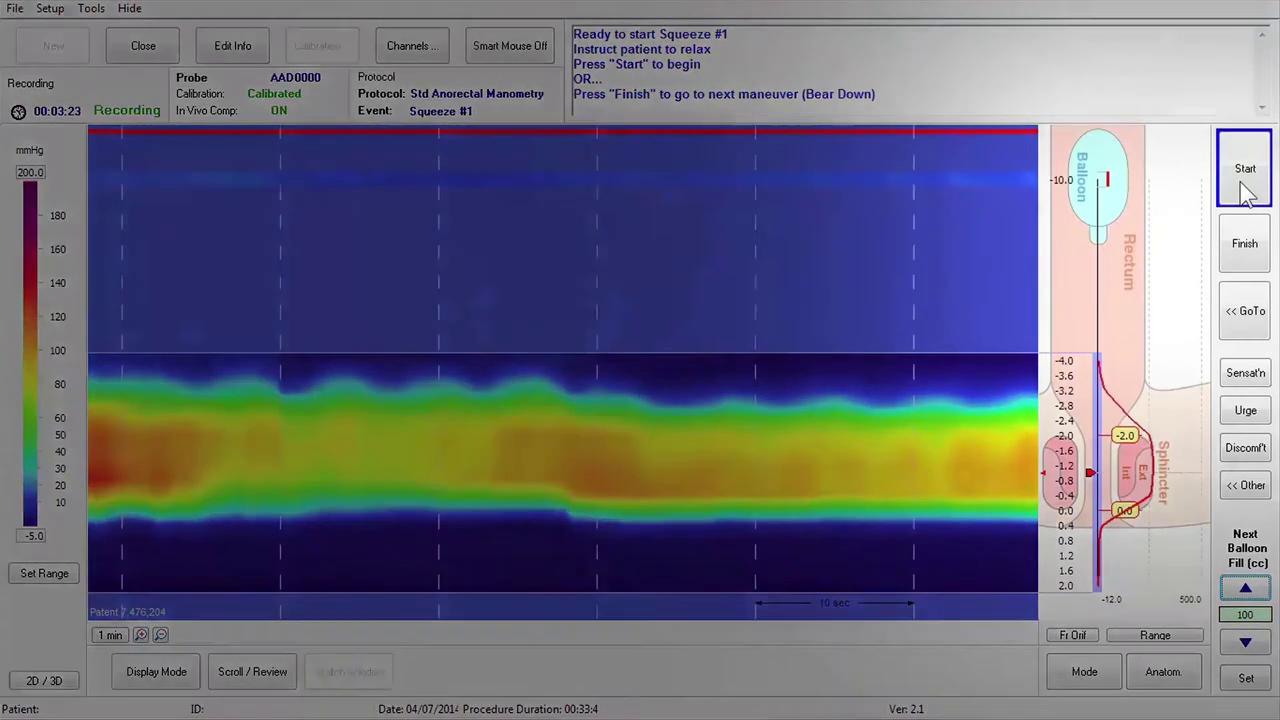
Capture Squeeze #1 by starting and then ending its pressure measurement
click(1245, 193)
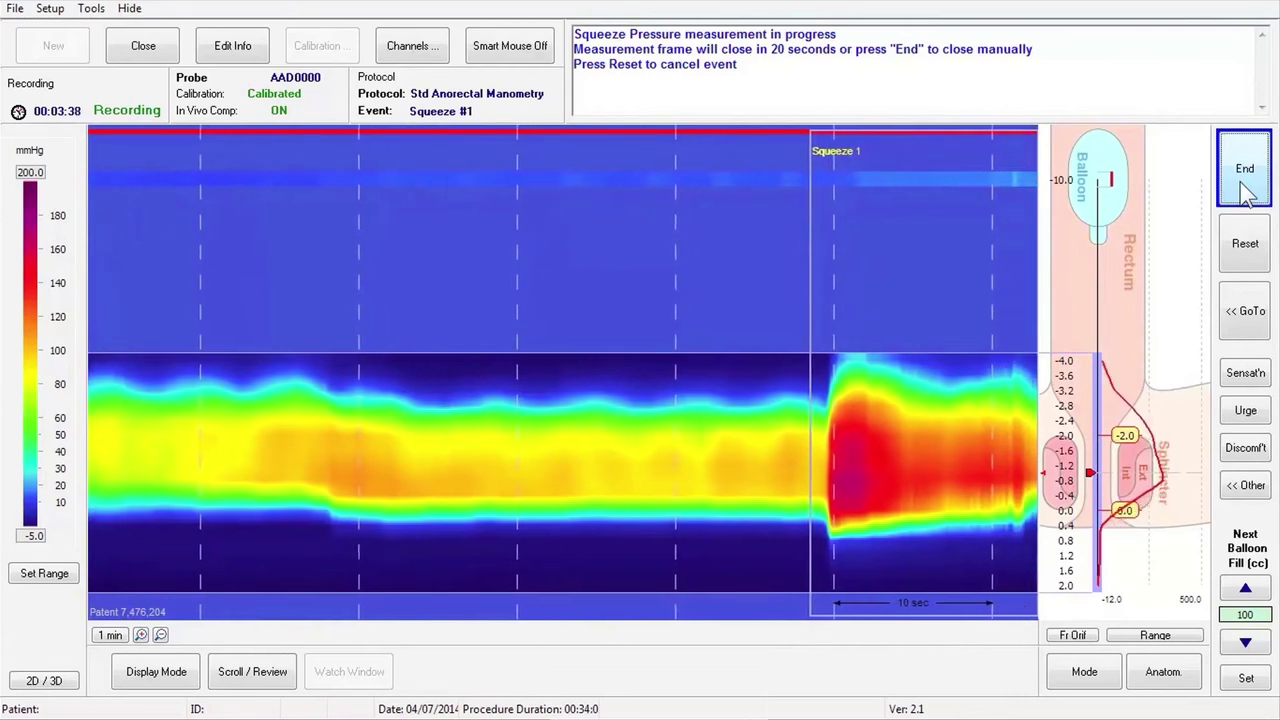
click(1247, 193)
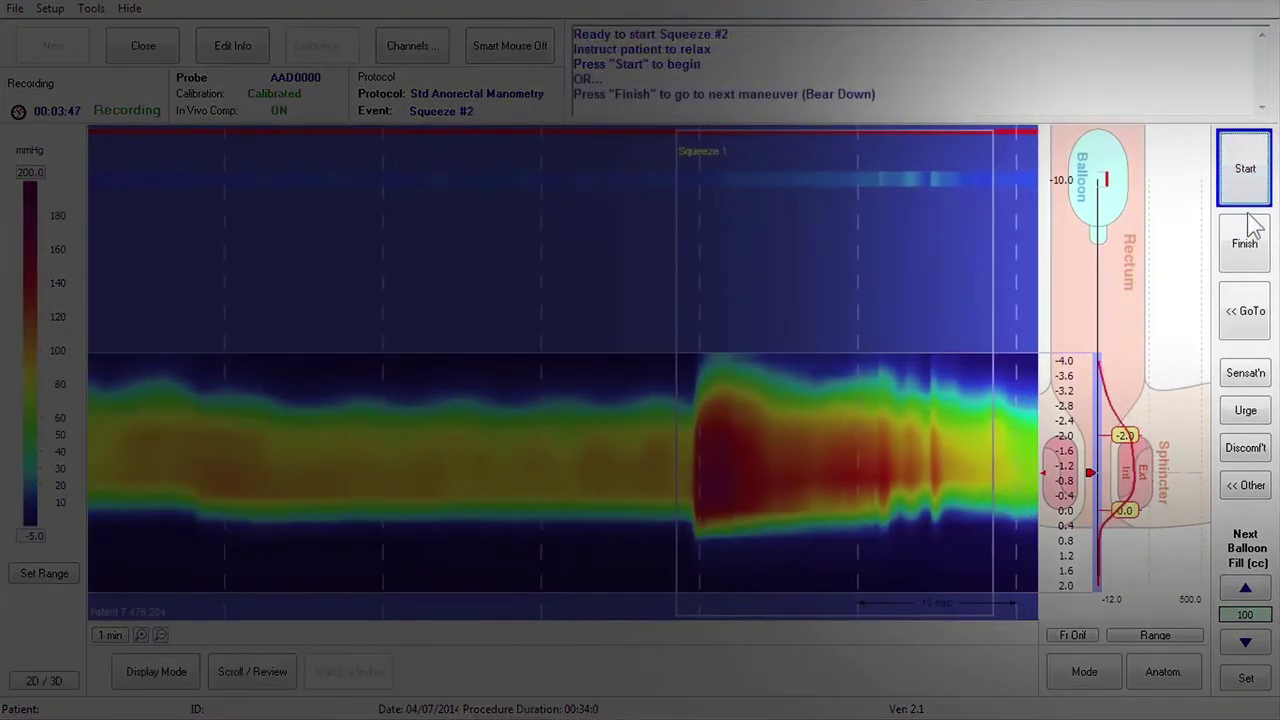
Skip the remaining squeezes and start the Bear Down #1 pressure measurement
click(1246, 250)
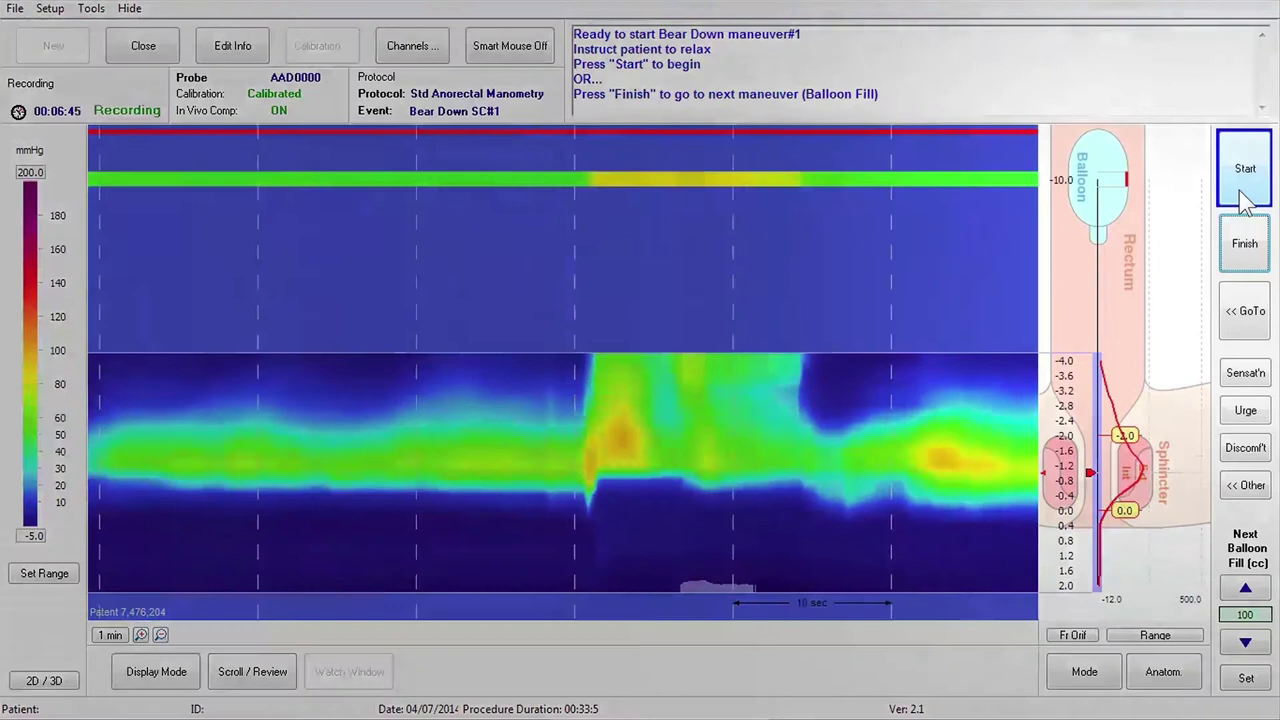
click(1245, 170)
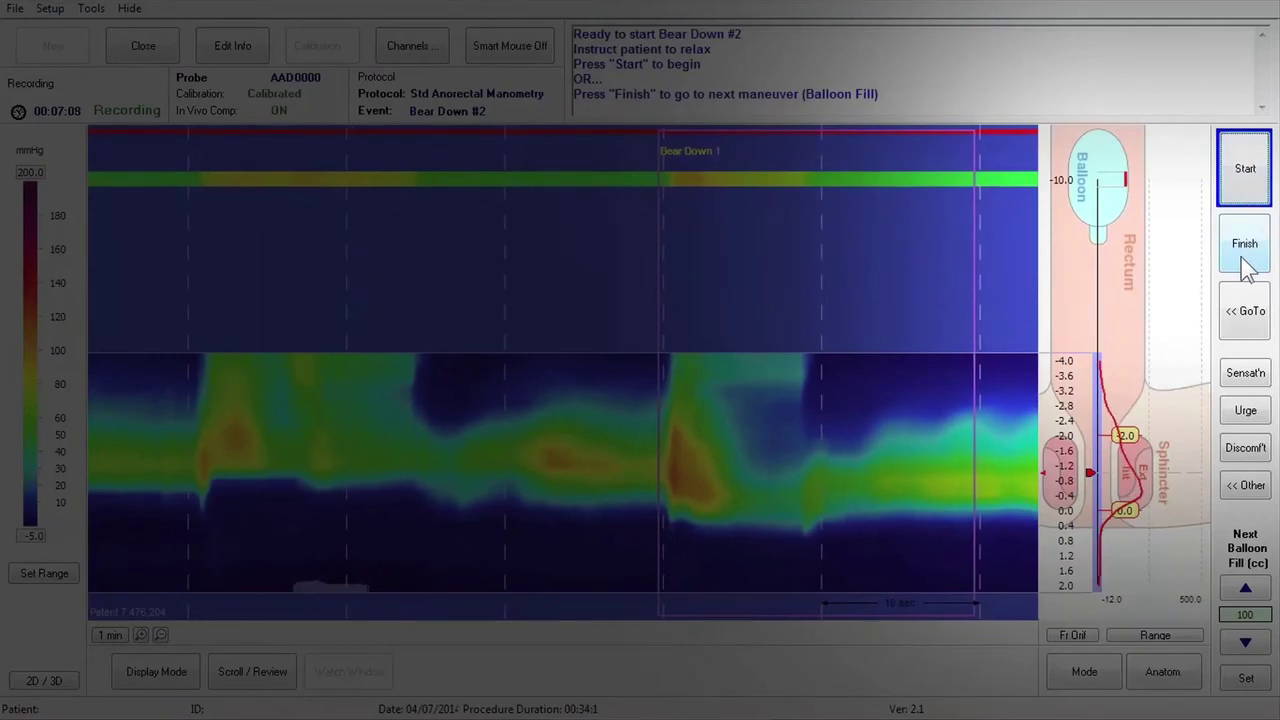
Skip to Balloon Fill, record and end Balloon Fill #1, then finish to Optional Maneuvers
click(1245, 247)
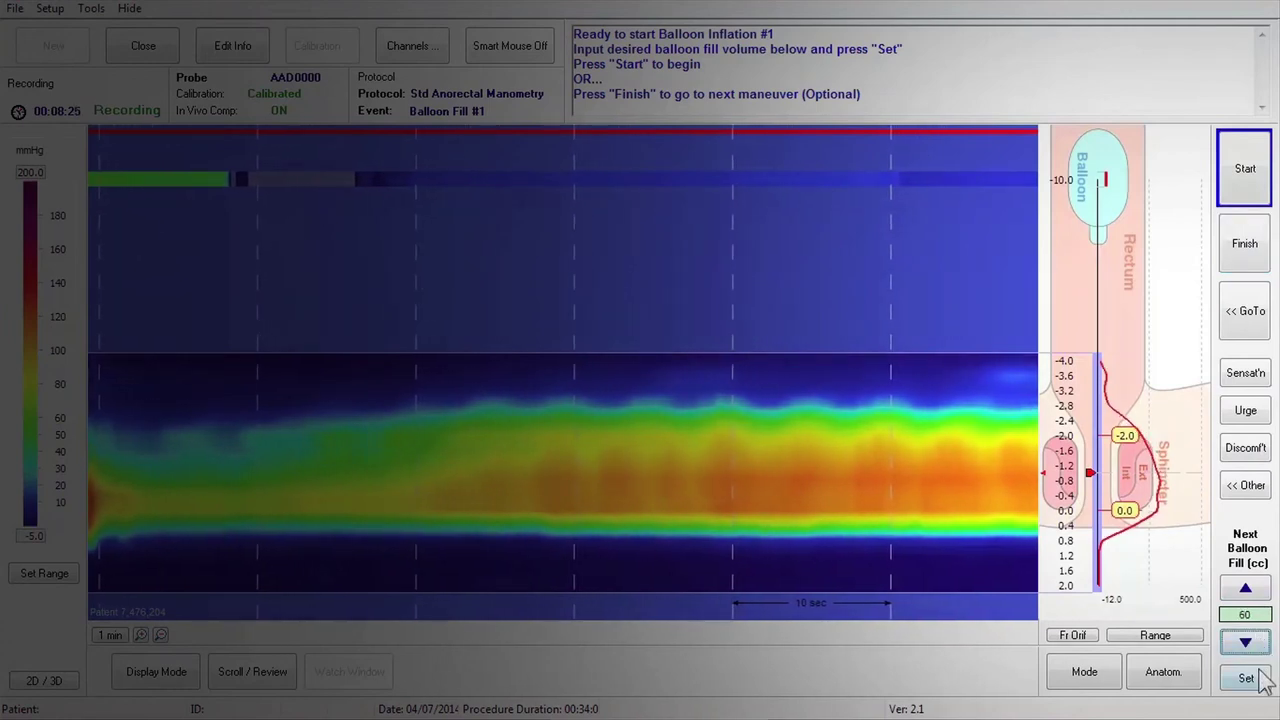
click(1245, 170)
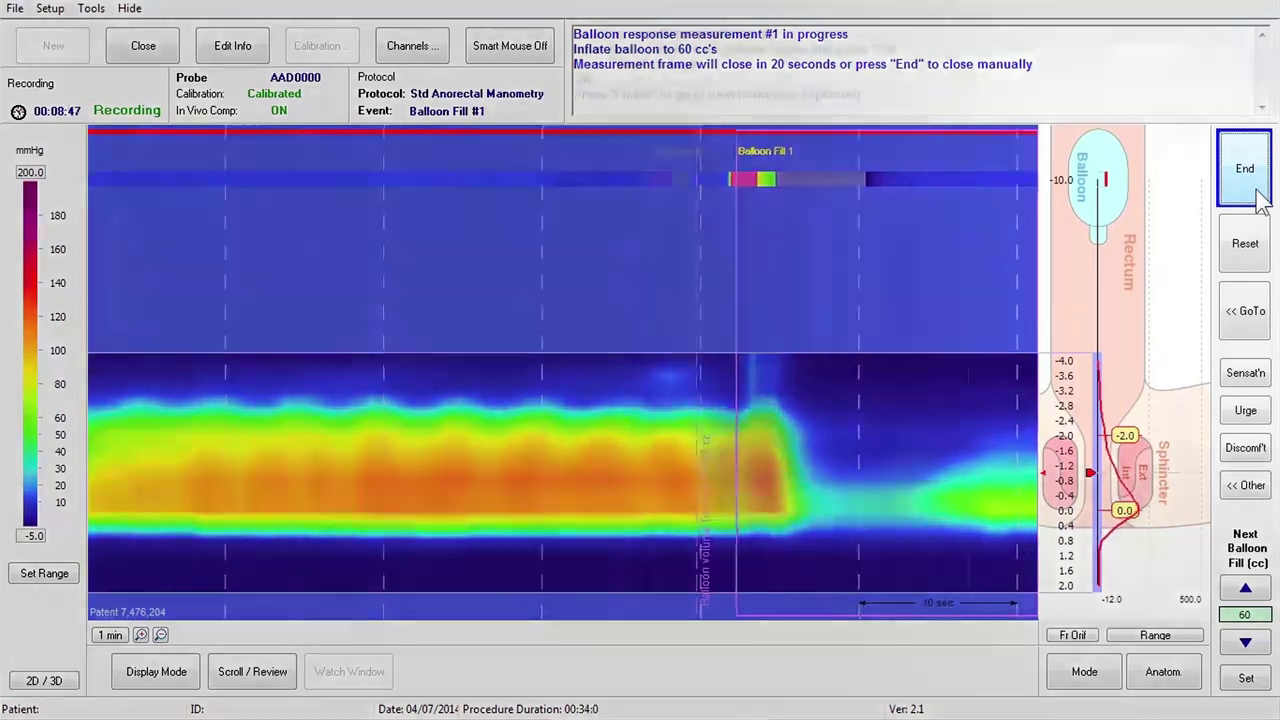
click(1258, 196)
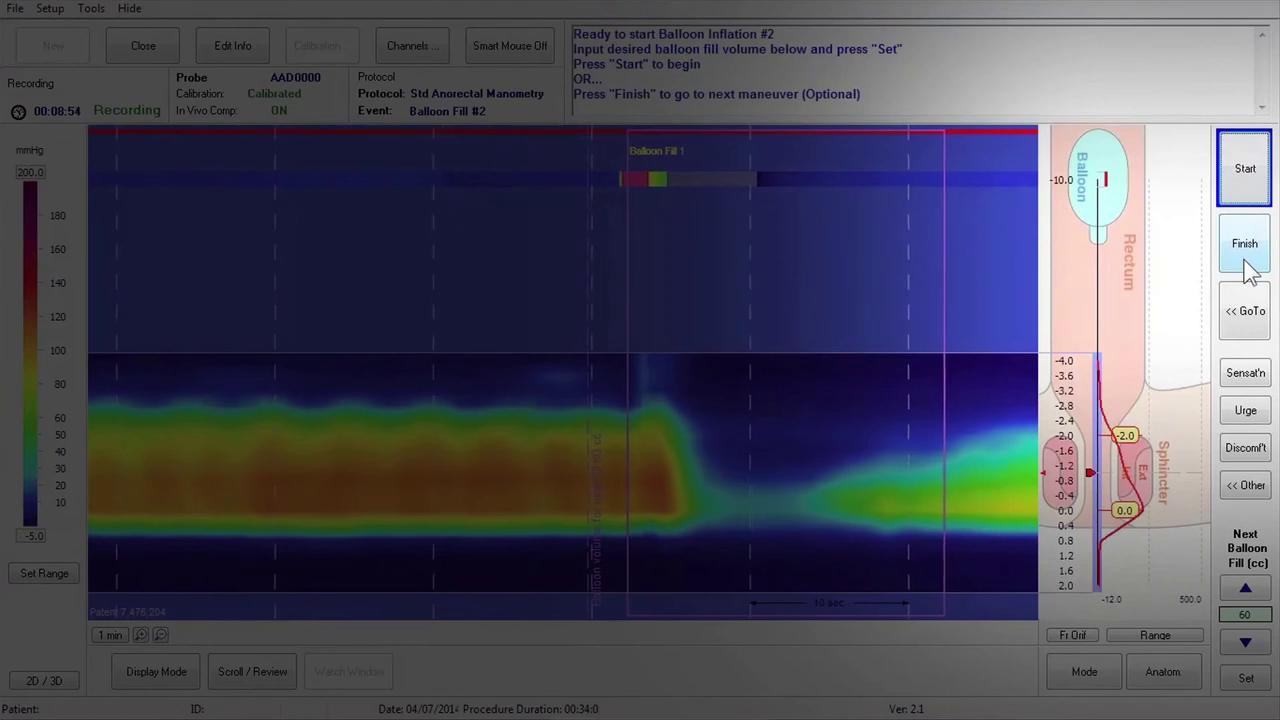
click(1247, 262)
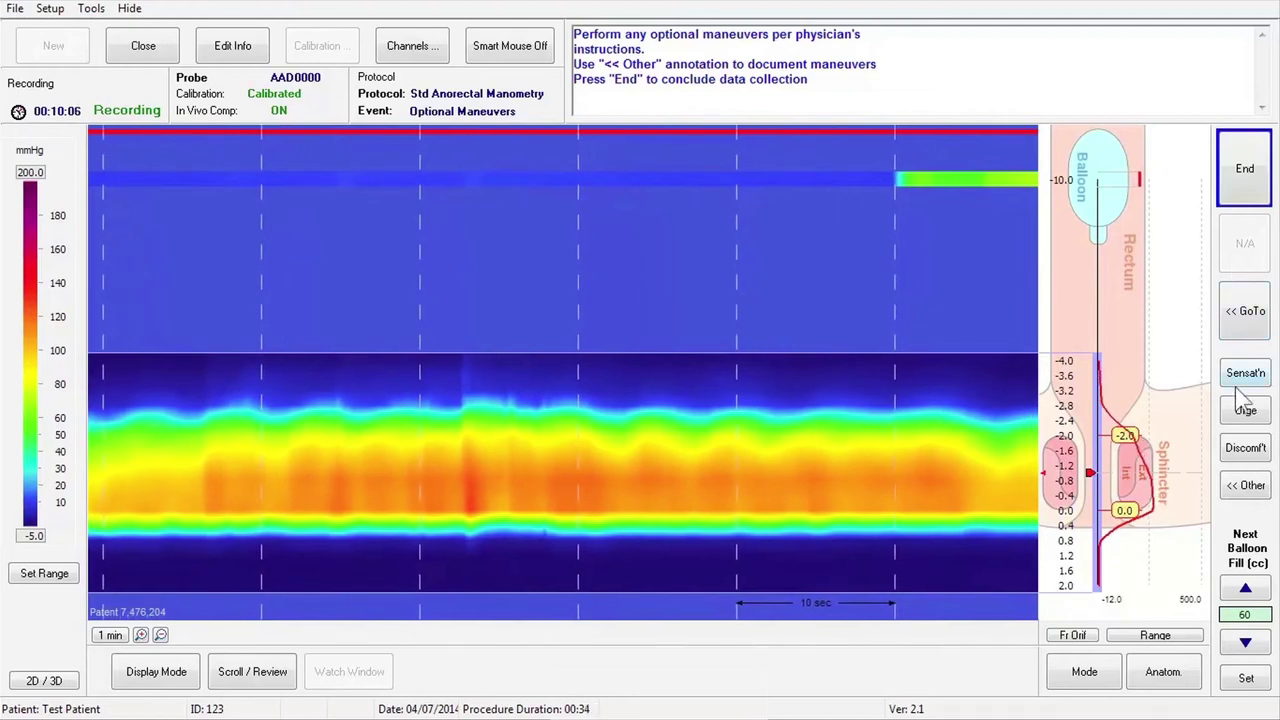
Lower the next balloon fill to 40 cc and mark the patient's first Sensation
click(1245, 643)
click(1245, 643)
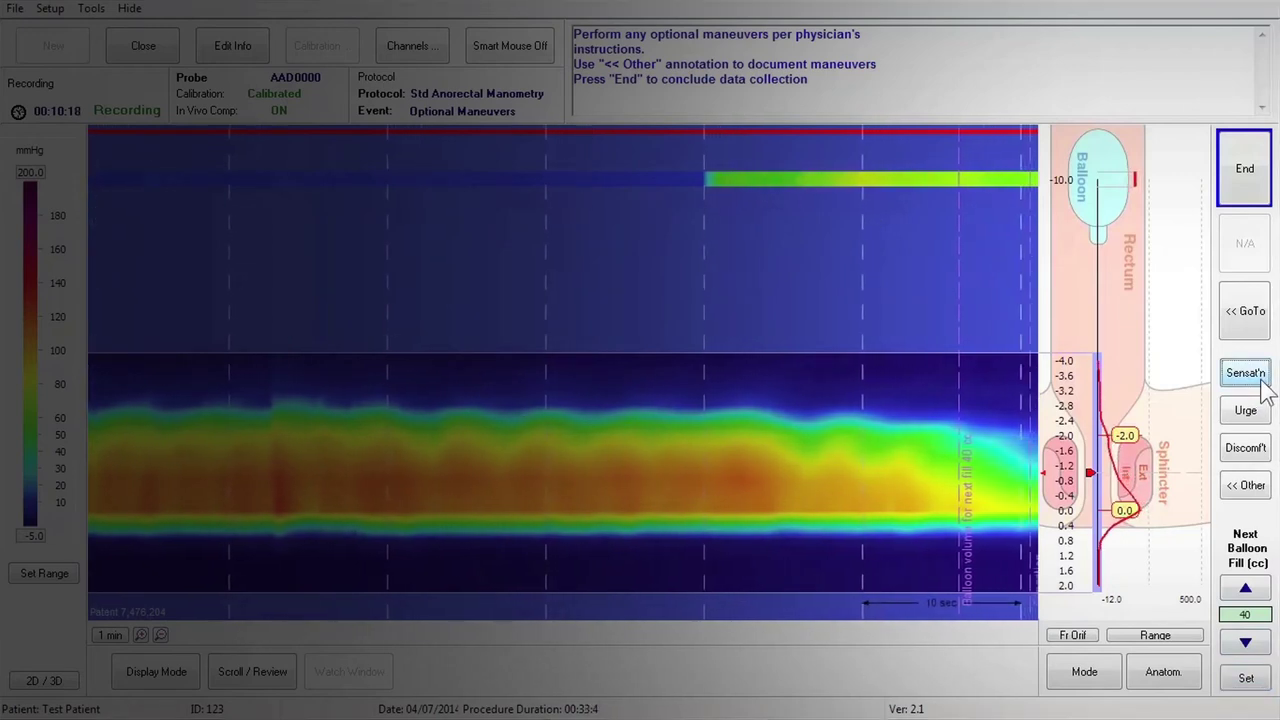
click(1245, 374)
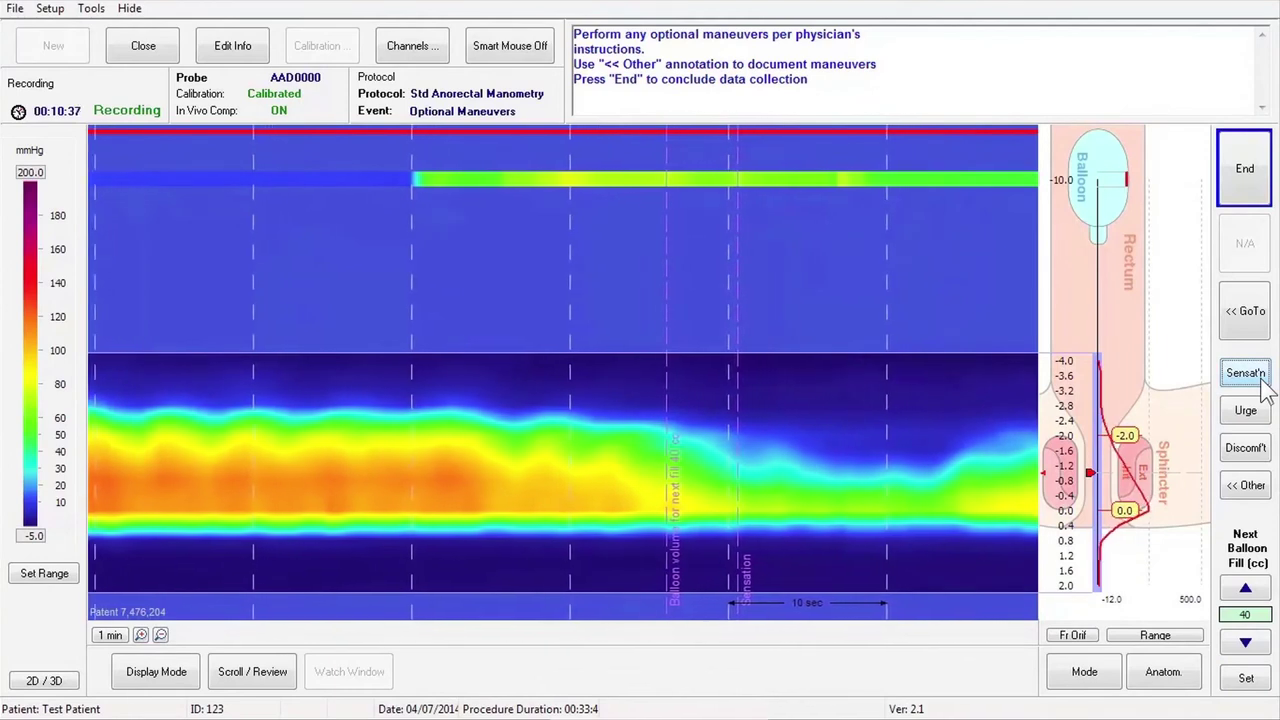
Raise the next balloon fill volume in 10 cc increments up to 80 cc
click(1224, 592)
click(1224, 593)
click(1225, 593)
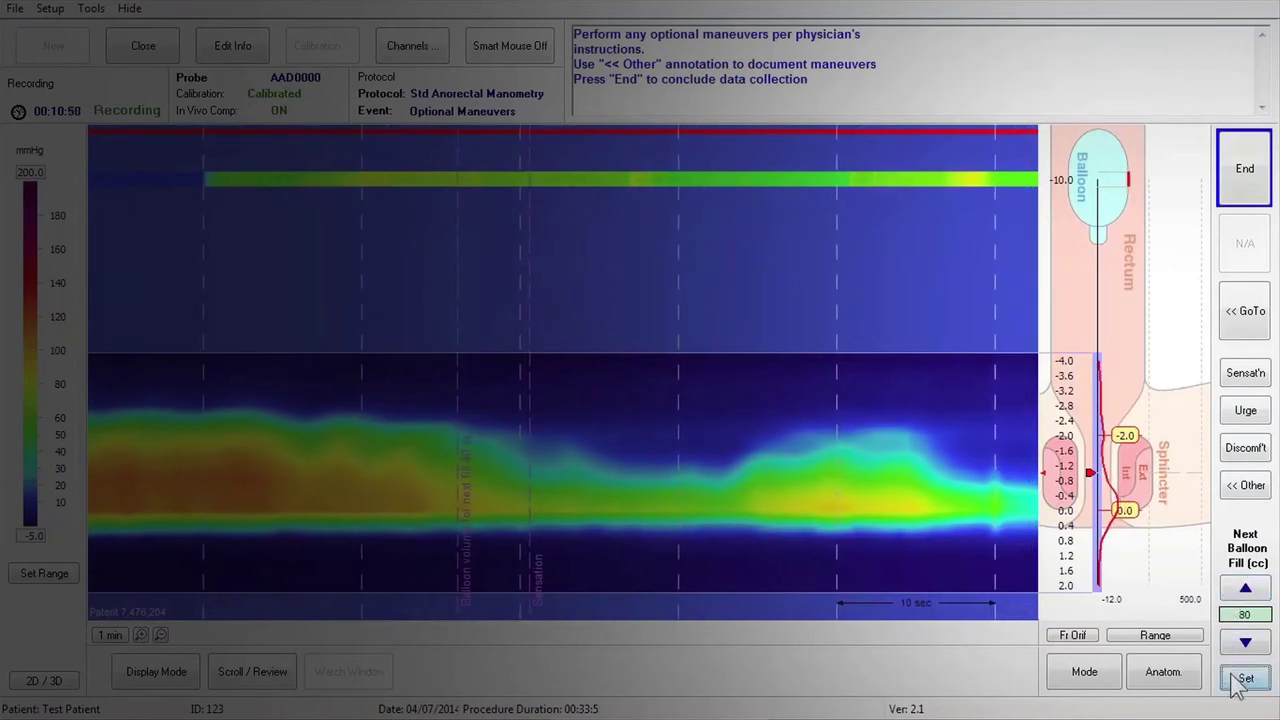
Add an Urge marker, step the next balloon fill from 90 to 120 cc, then add a Discomfort marker
click(1244, 411)
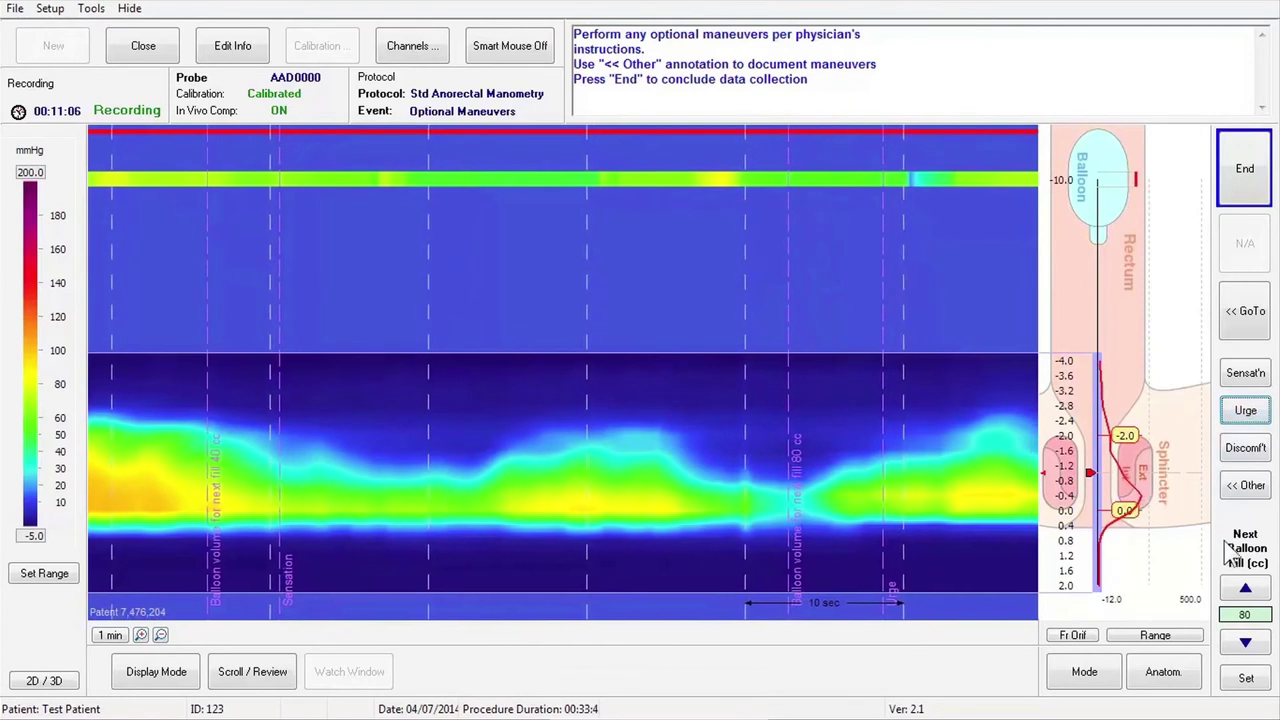
click(1240, 590)
click(1240, 590)
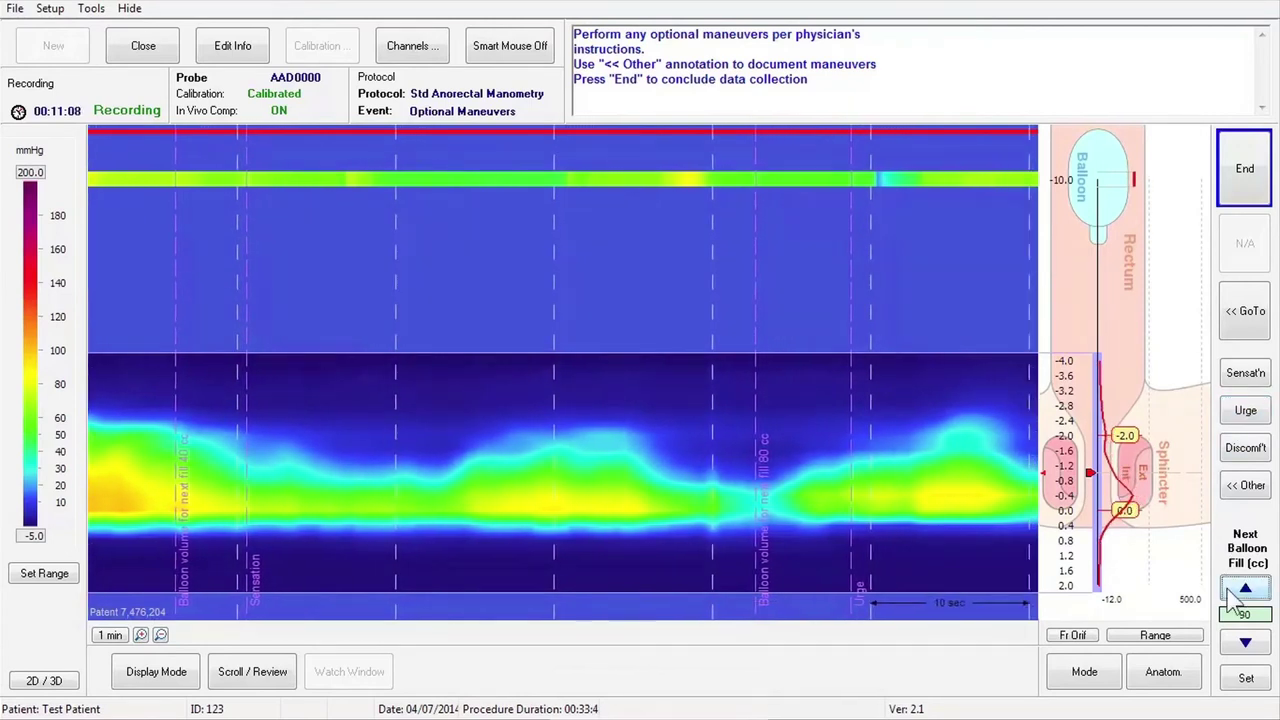
click(1240, 590)
click(1240, 590)
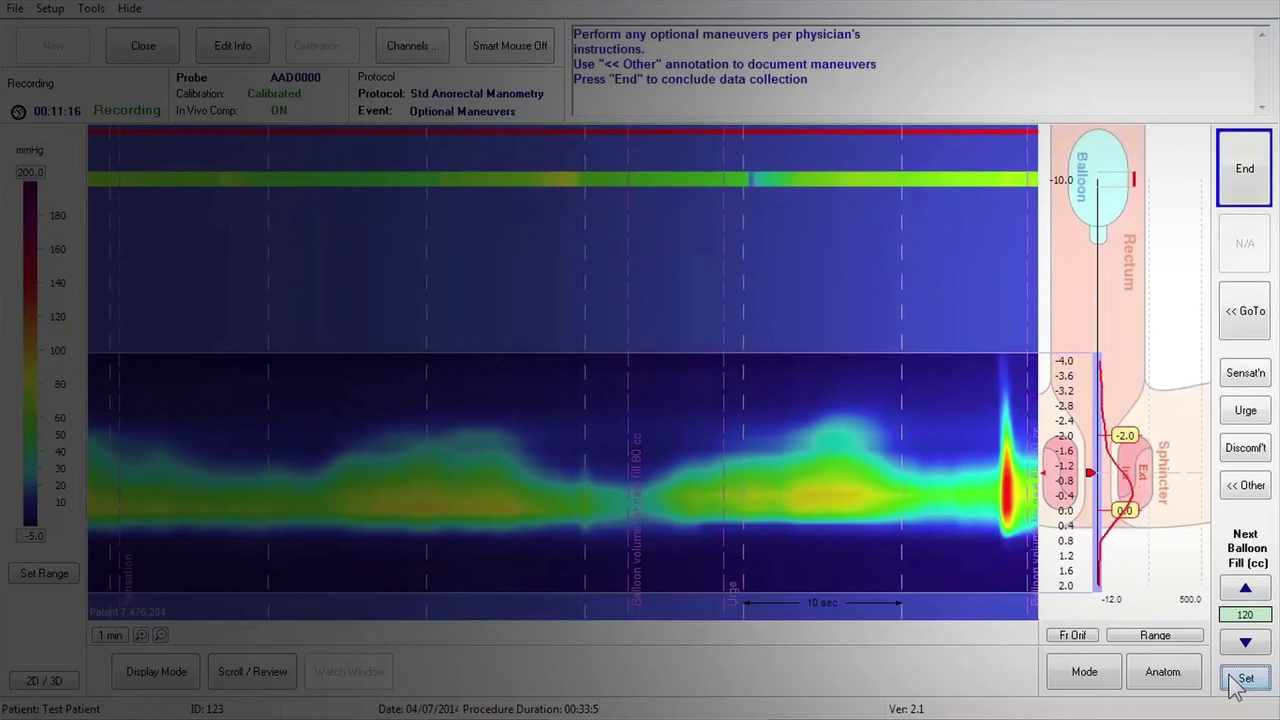
click(1245, 448)
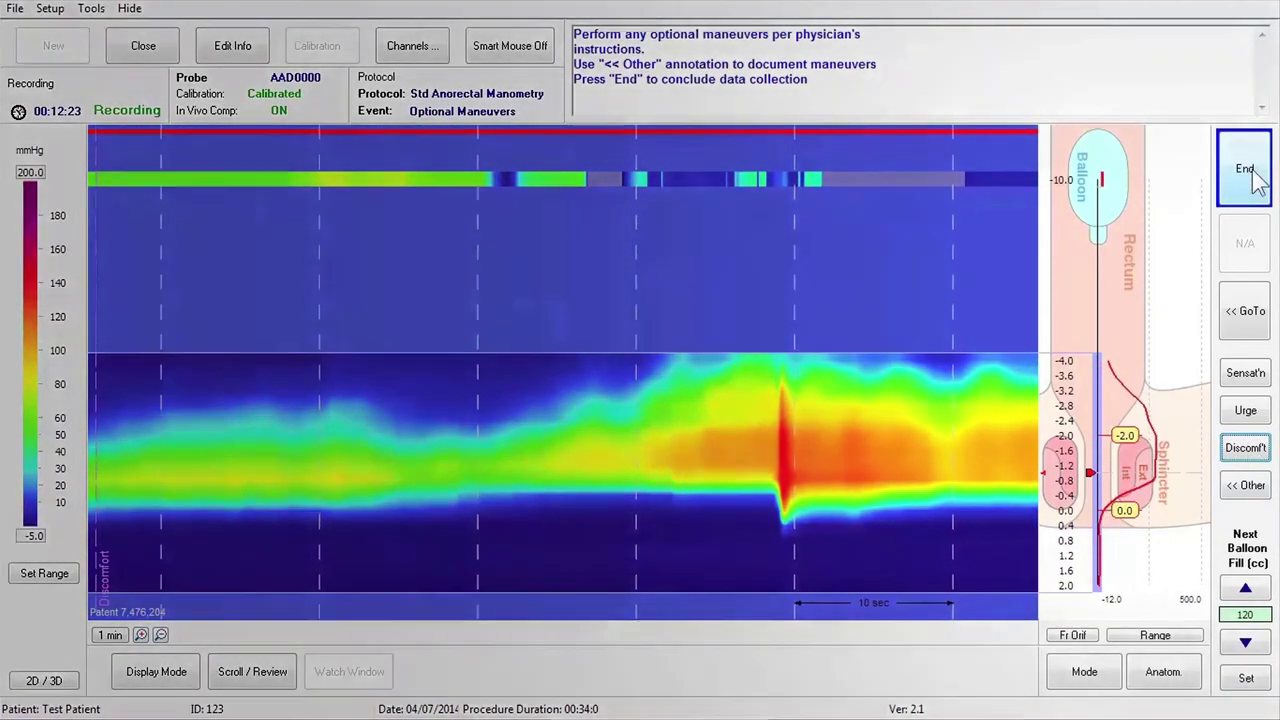
End data collection, then stop recording once the catheter is removed
click(1245, 170)
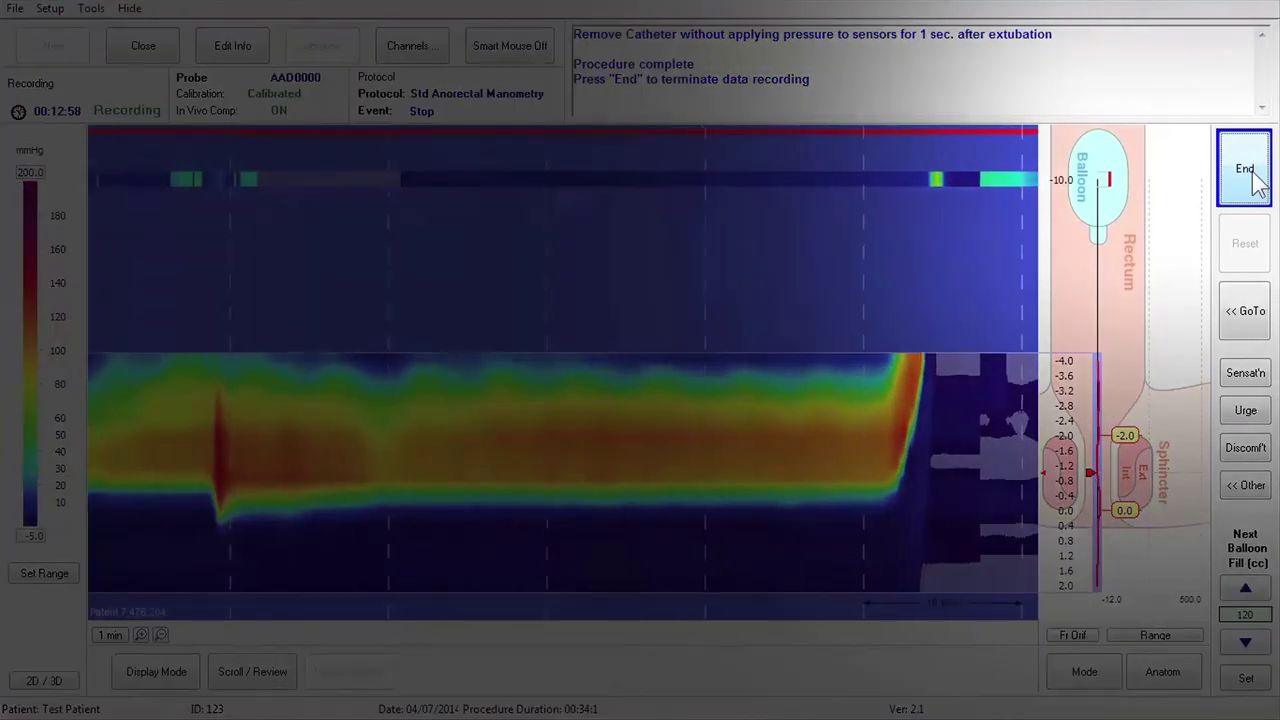
click(1256, 183)
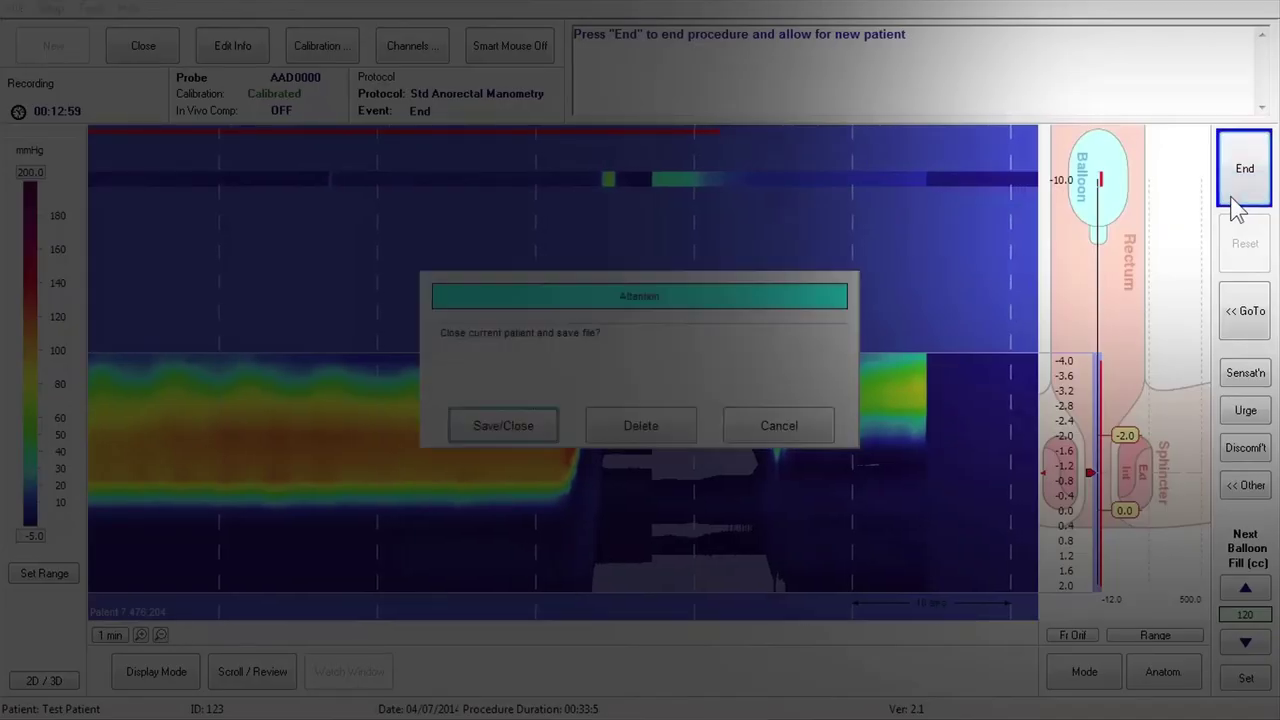
End the procedure and save and close the patient file, adding '1' to its file name
click(1236, 200)
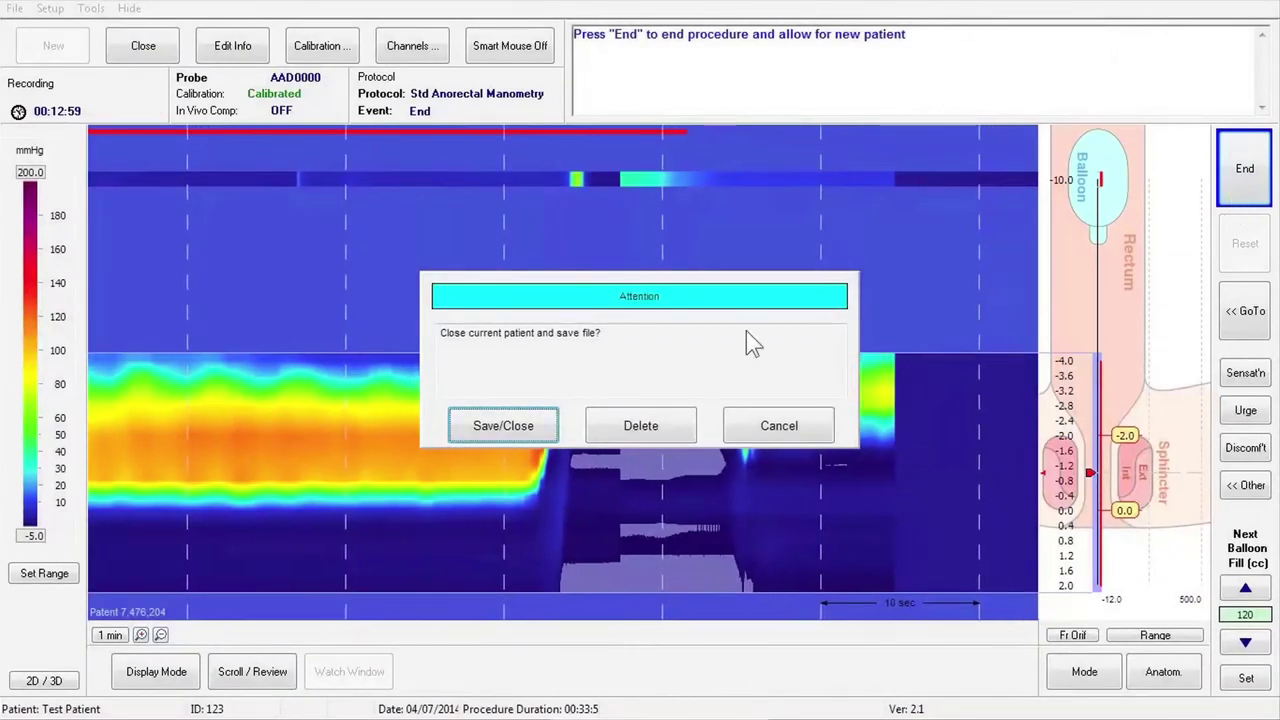
click(538, 432)
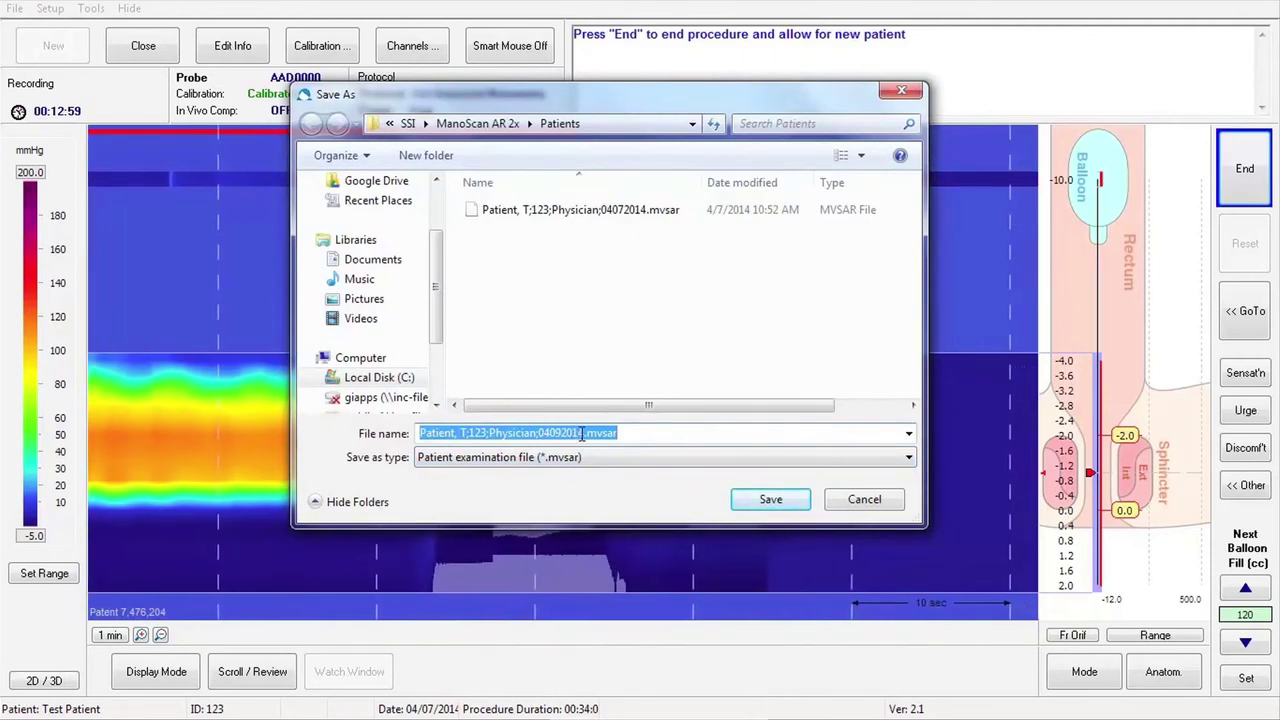
click(581, 433)
text(1)
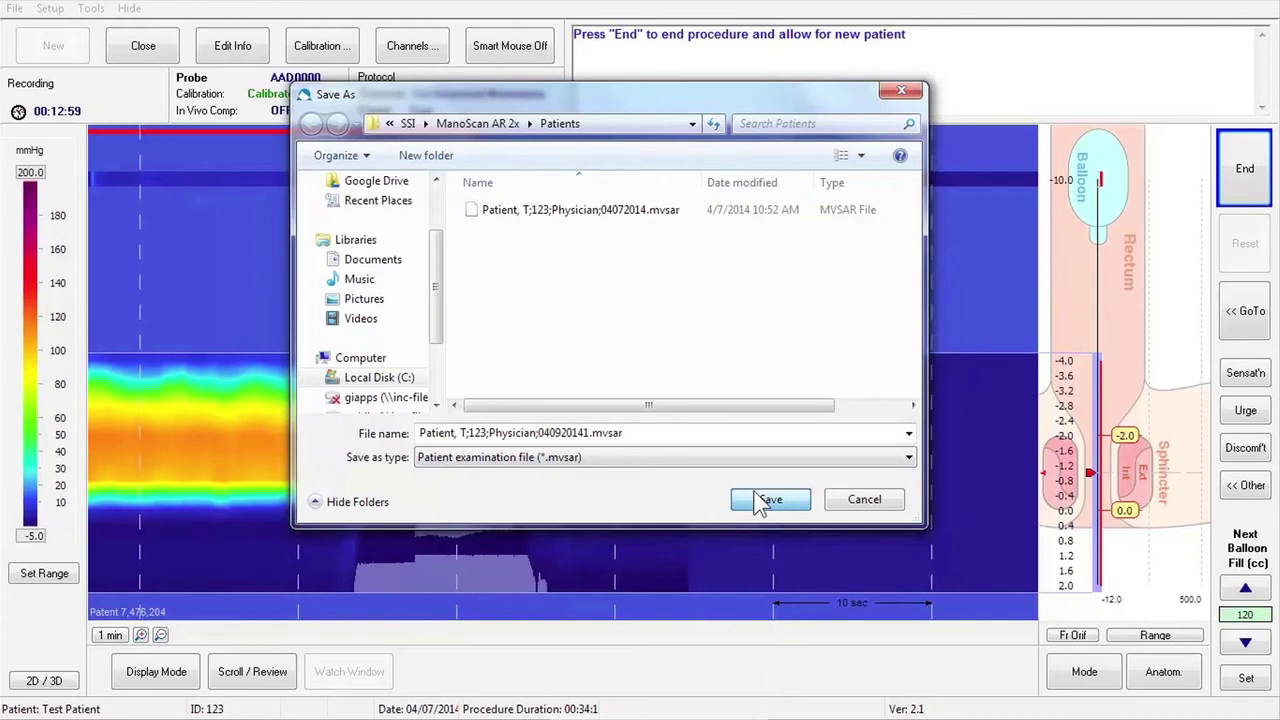
click(760, 500)
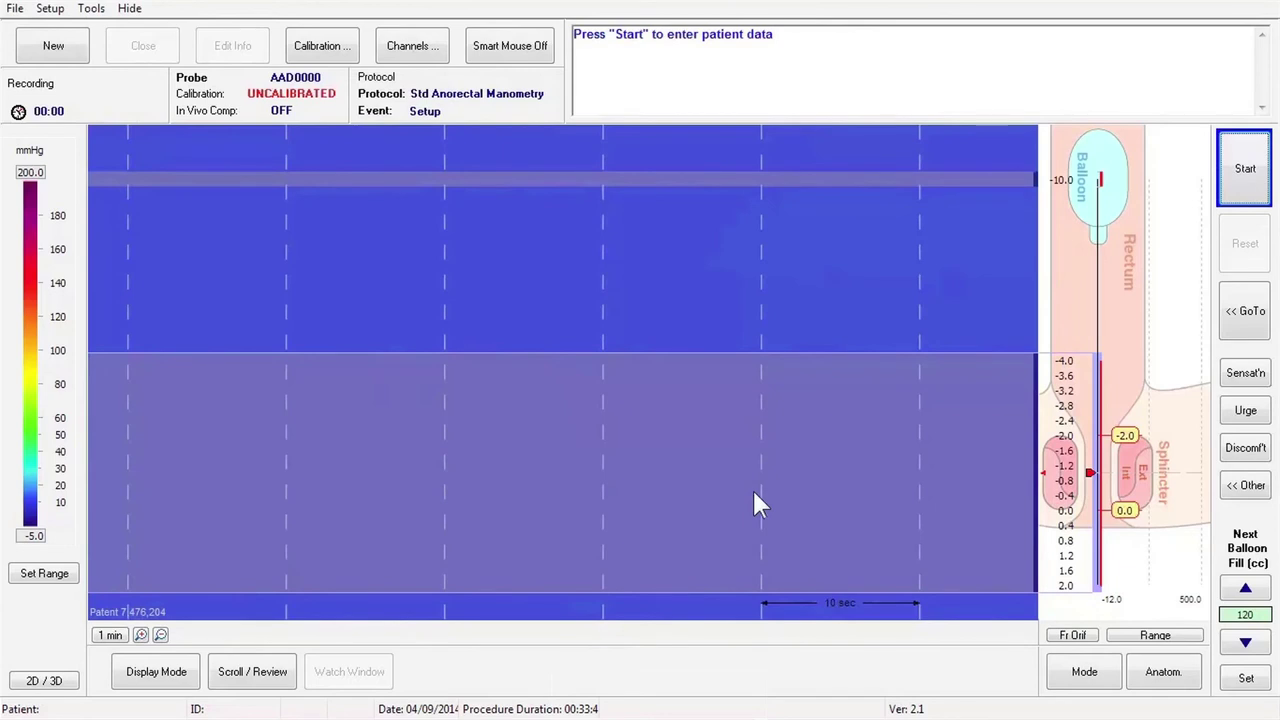
Exit ManoScan AR from the File menu
click(12, 10)
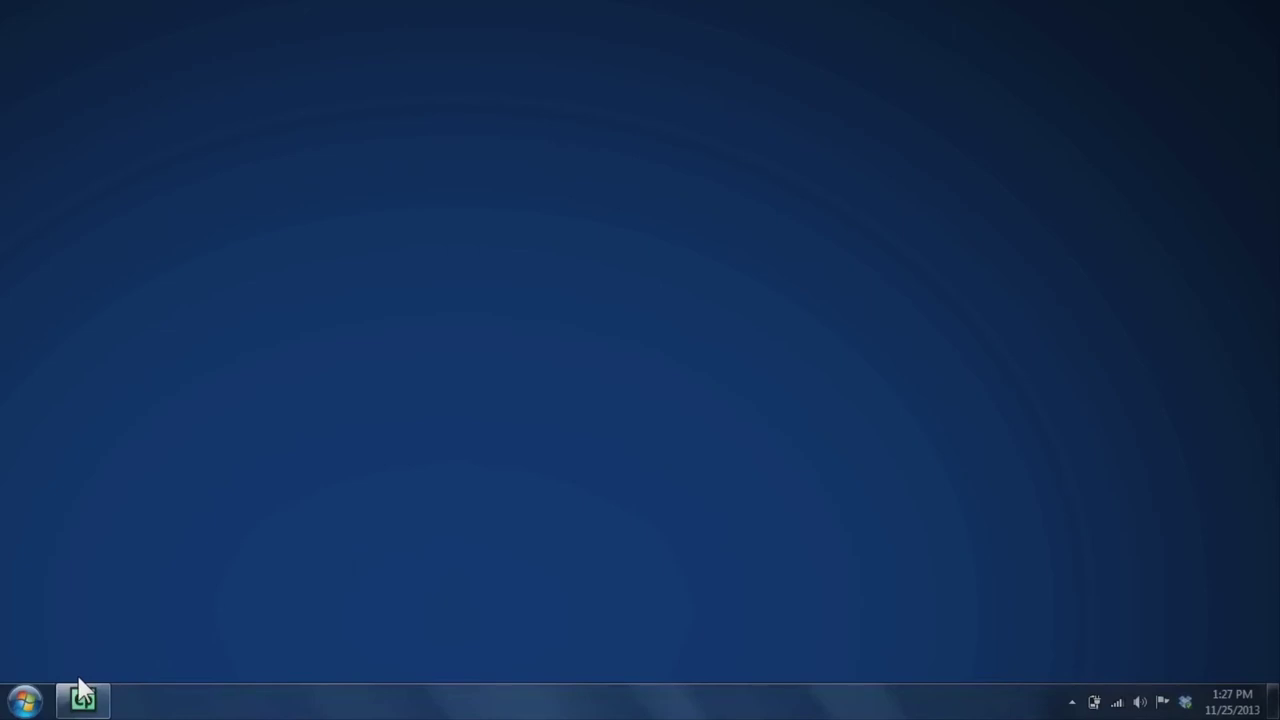
Relaunch ManoScan AR from the Windows Start menu
click(24, 700)
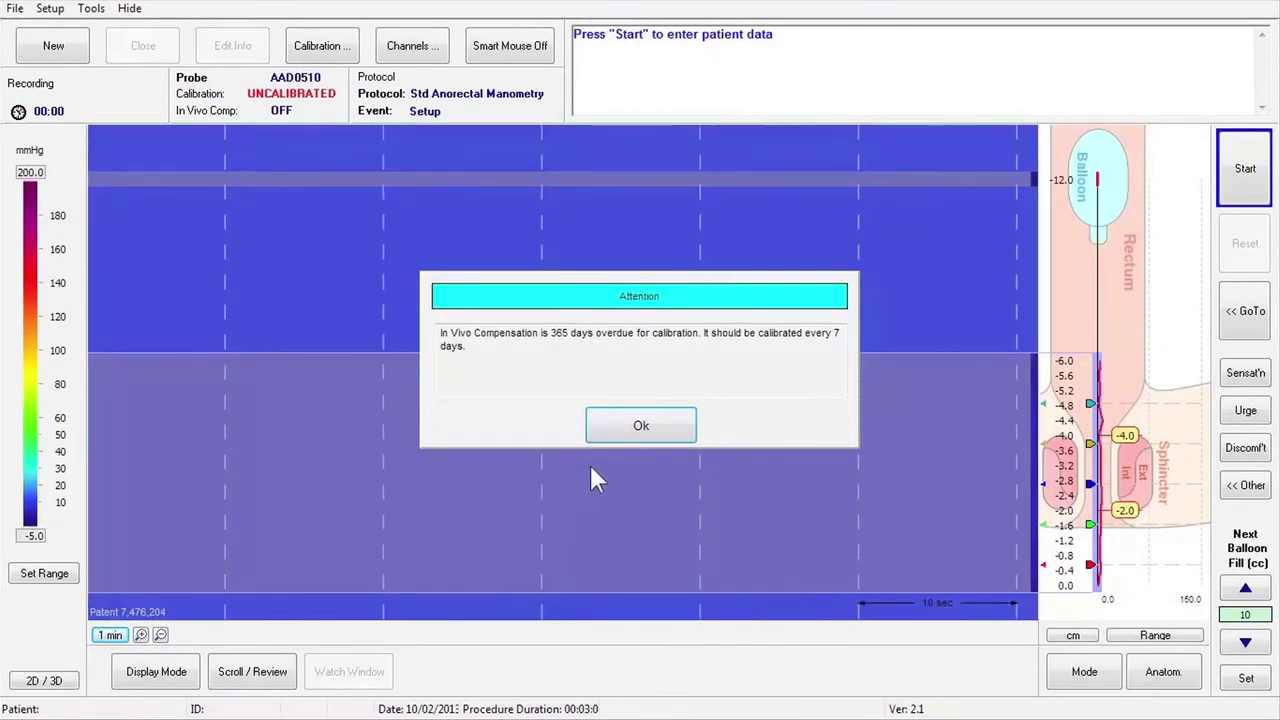
Dismiss the overdue In Vivo Compensation warning and open the Calibrate dialog for probe AAN0547
click(630, 431)
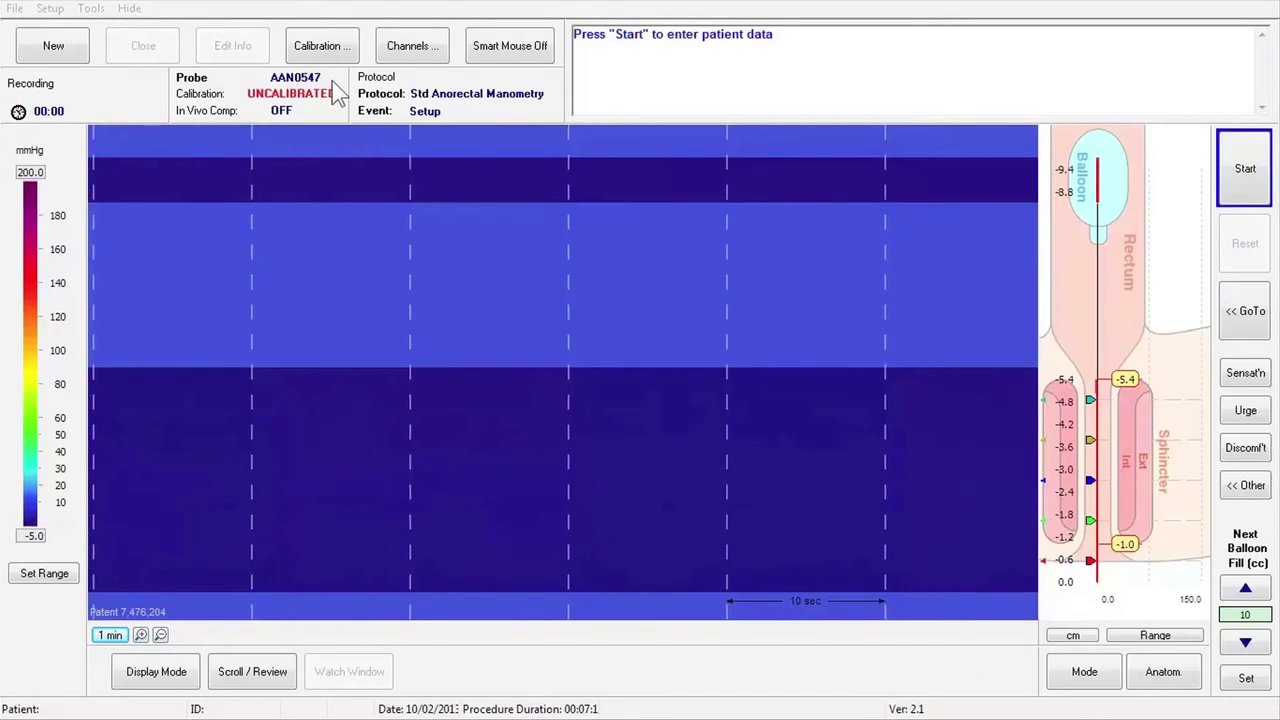
click(325, 57)
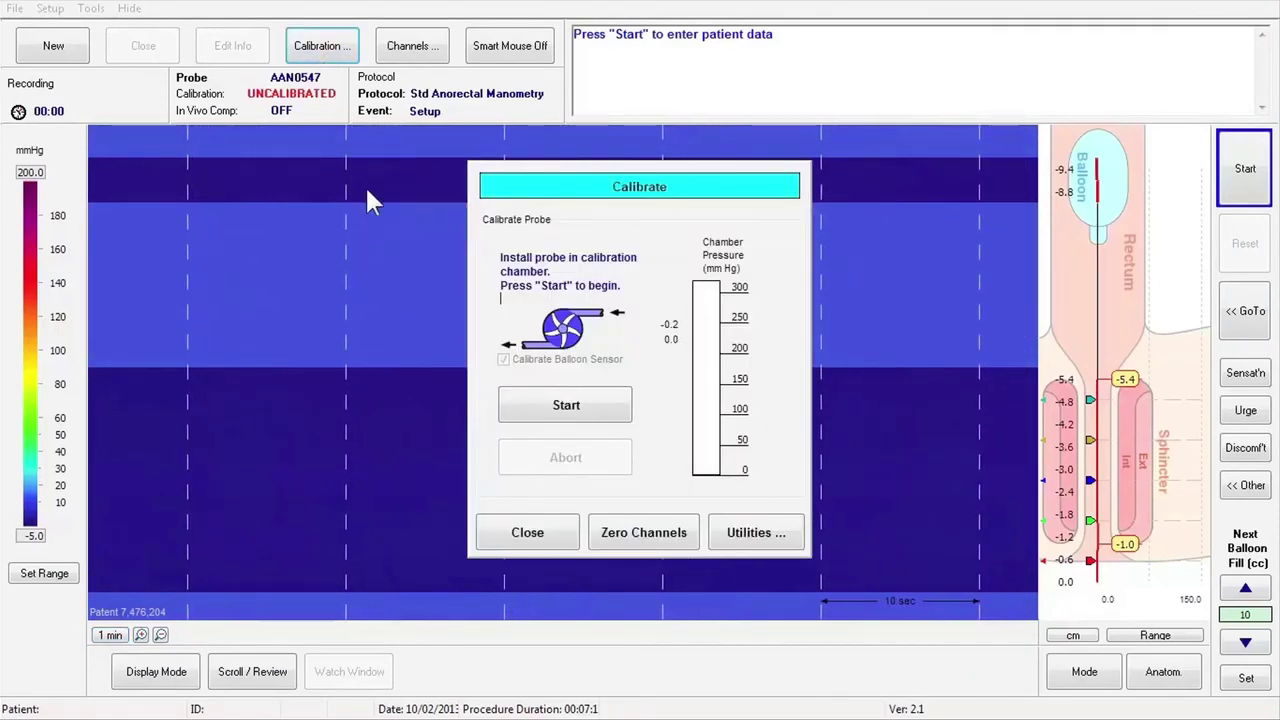
Run pressure calibration on probe AAN0547, accept the result, and reopen the Calibrate dialog
click(548, 410)
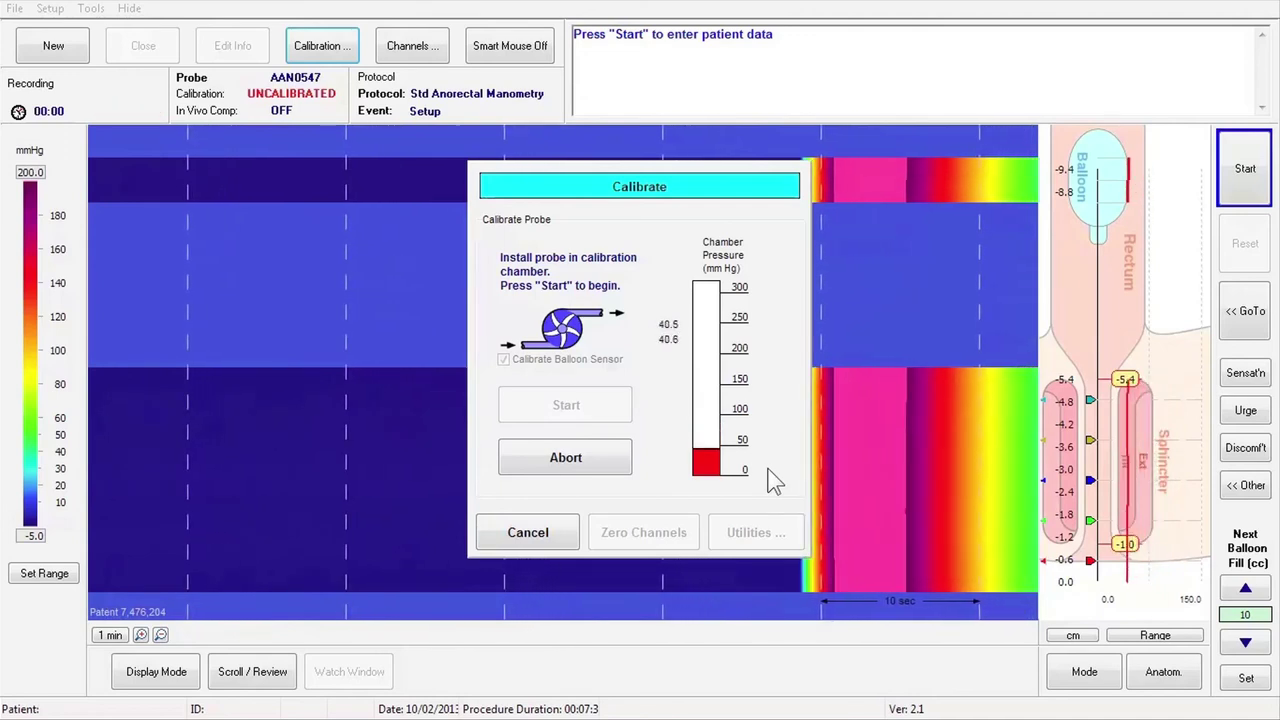
click(548, 538)
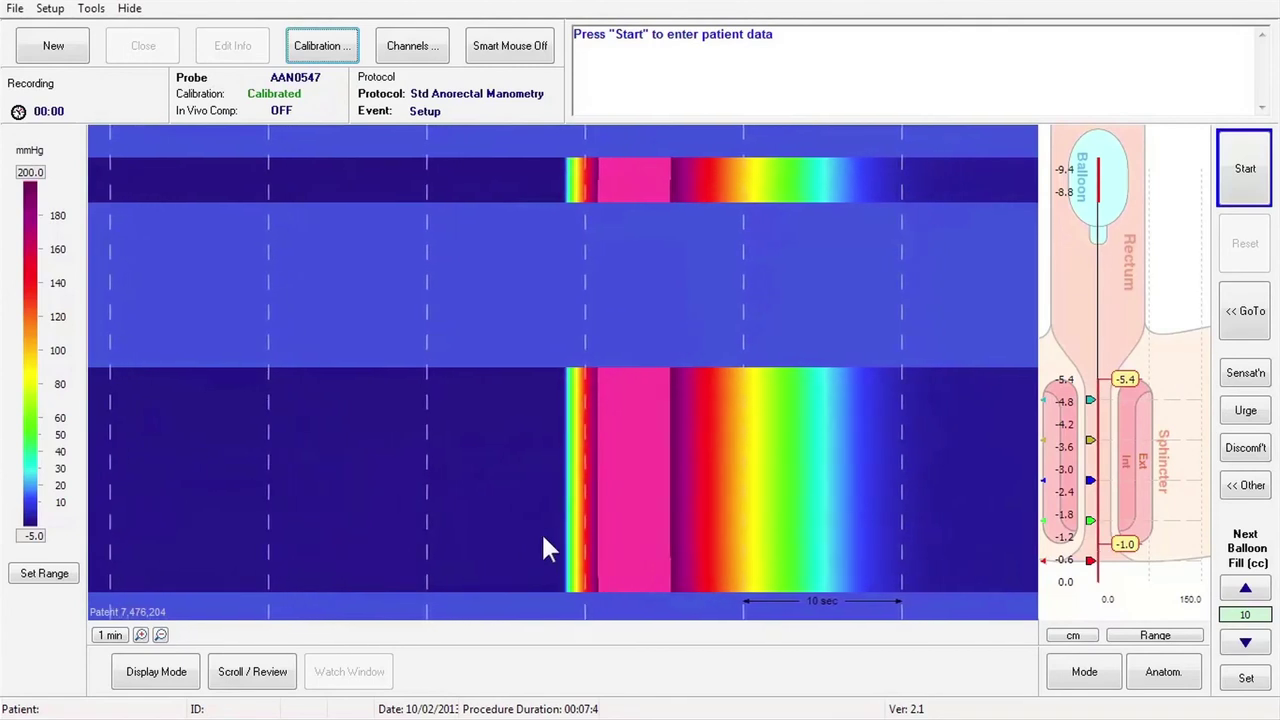
click(343, 50)
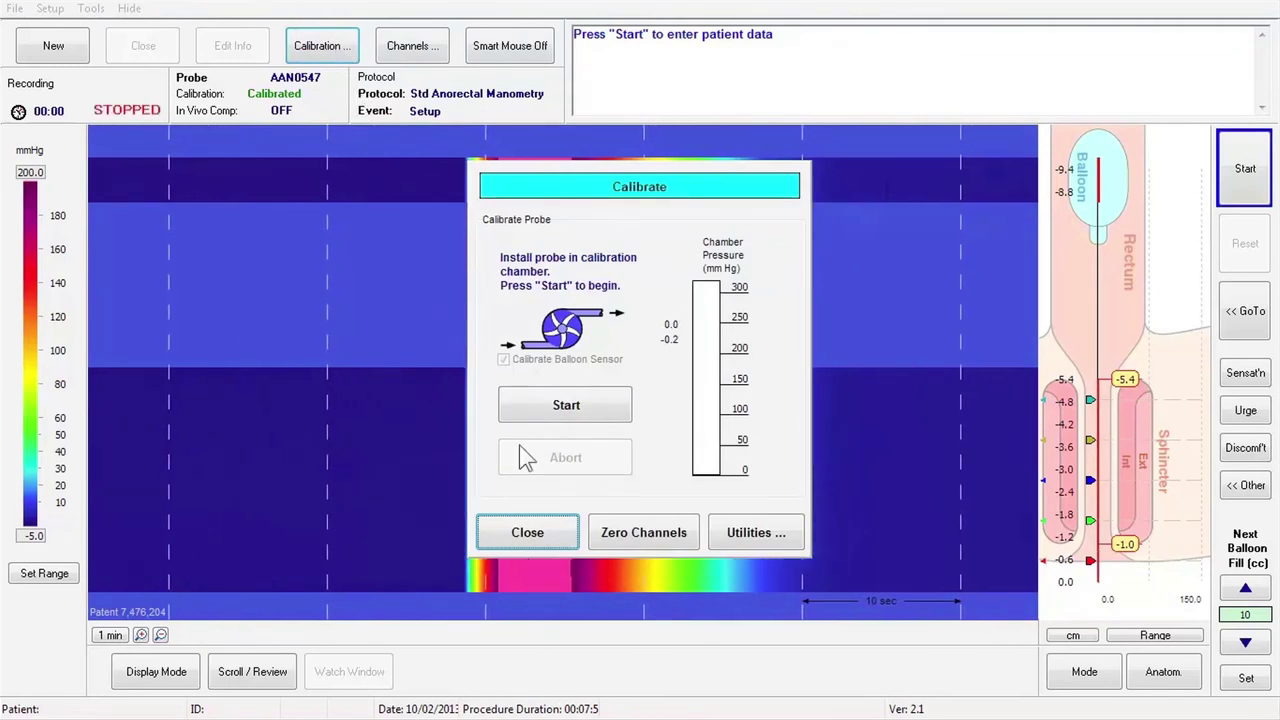
Start the Calibrate In Vivo wizard from Utilities and advance to the IMMERSE PROBE NOW page
click(732, 534)
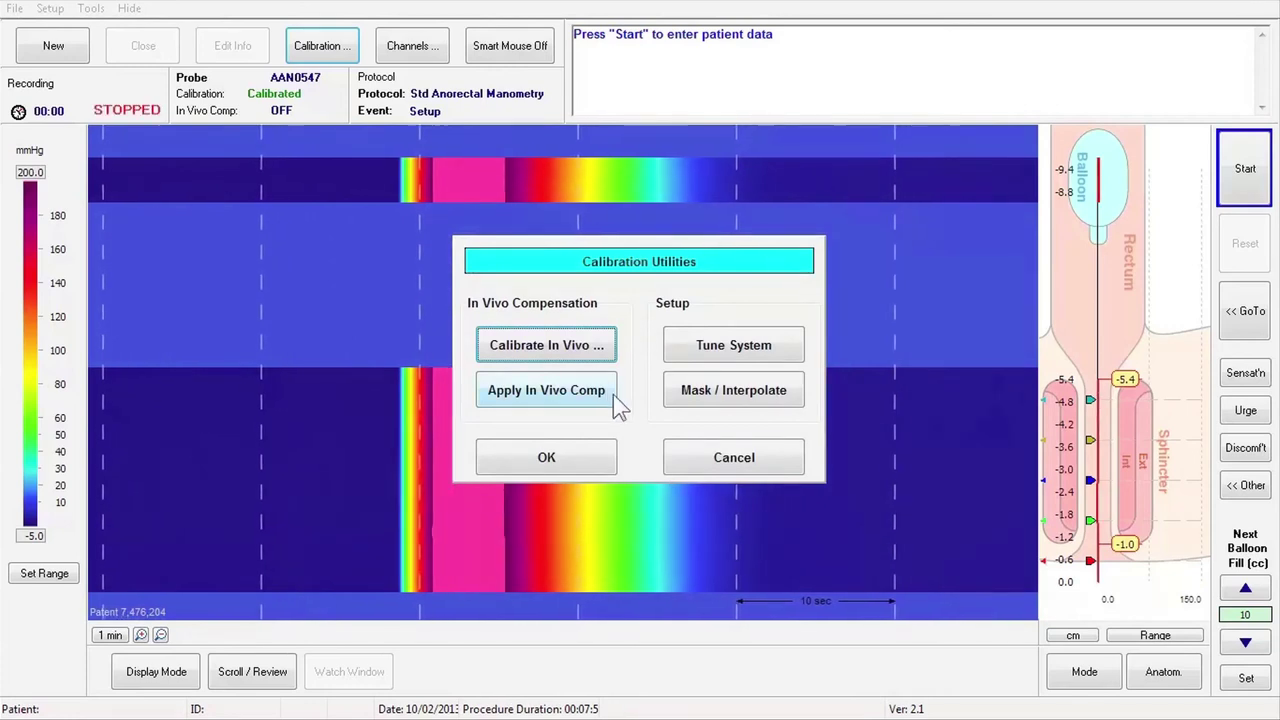
click(590, 364)
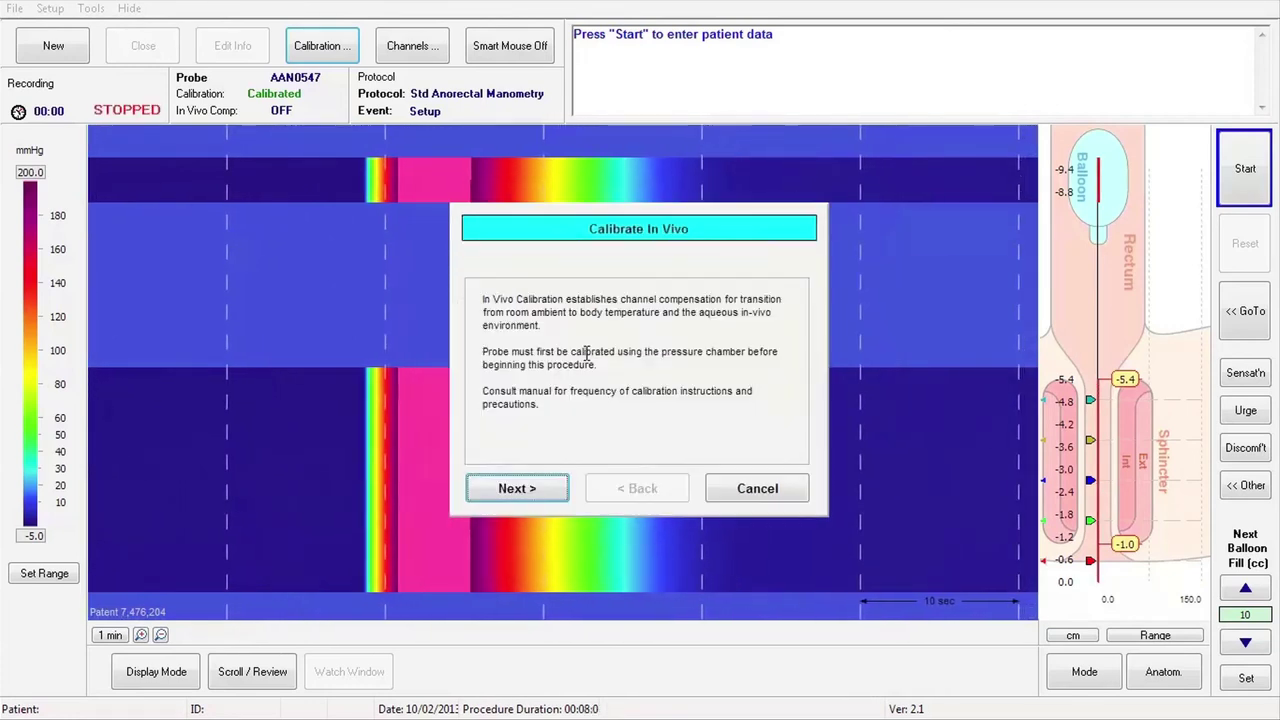
click(521, 489)
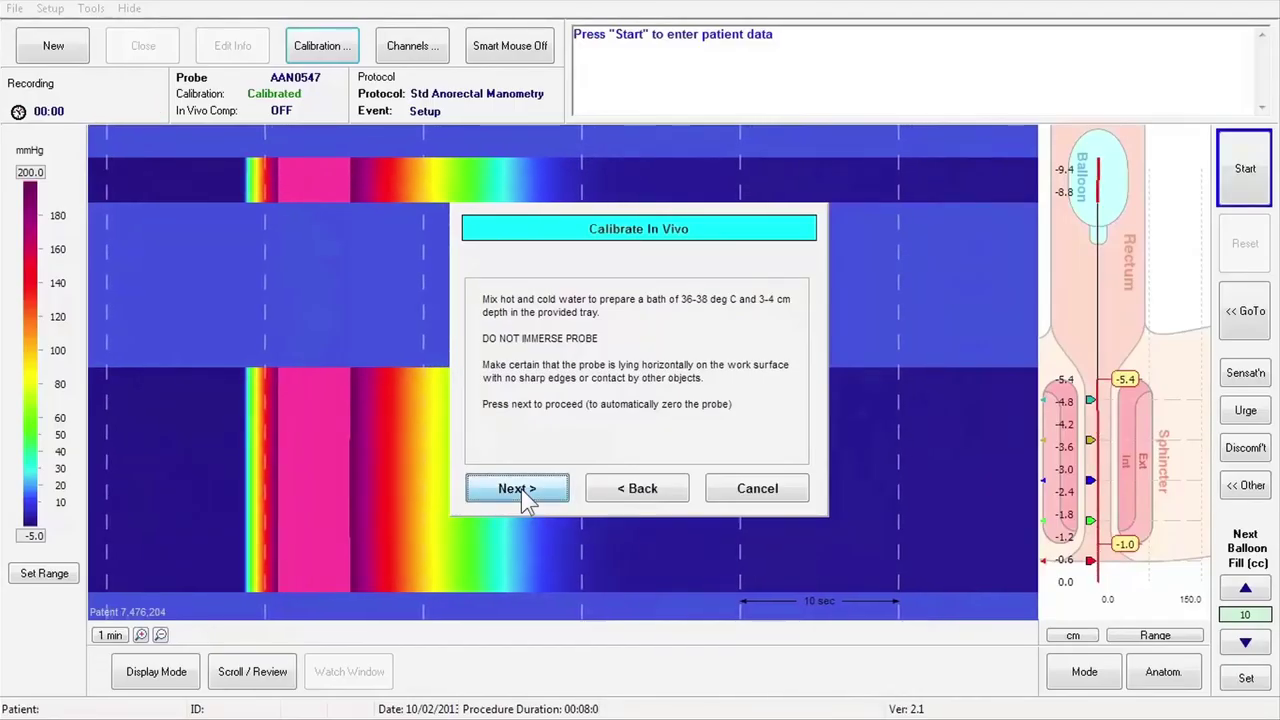
click(521, 489)
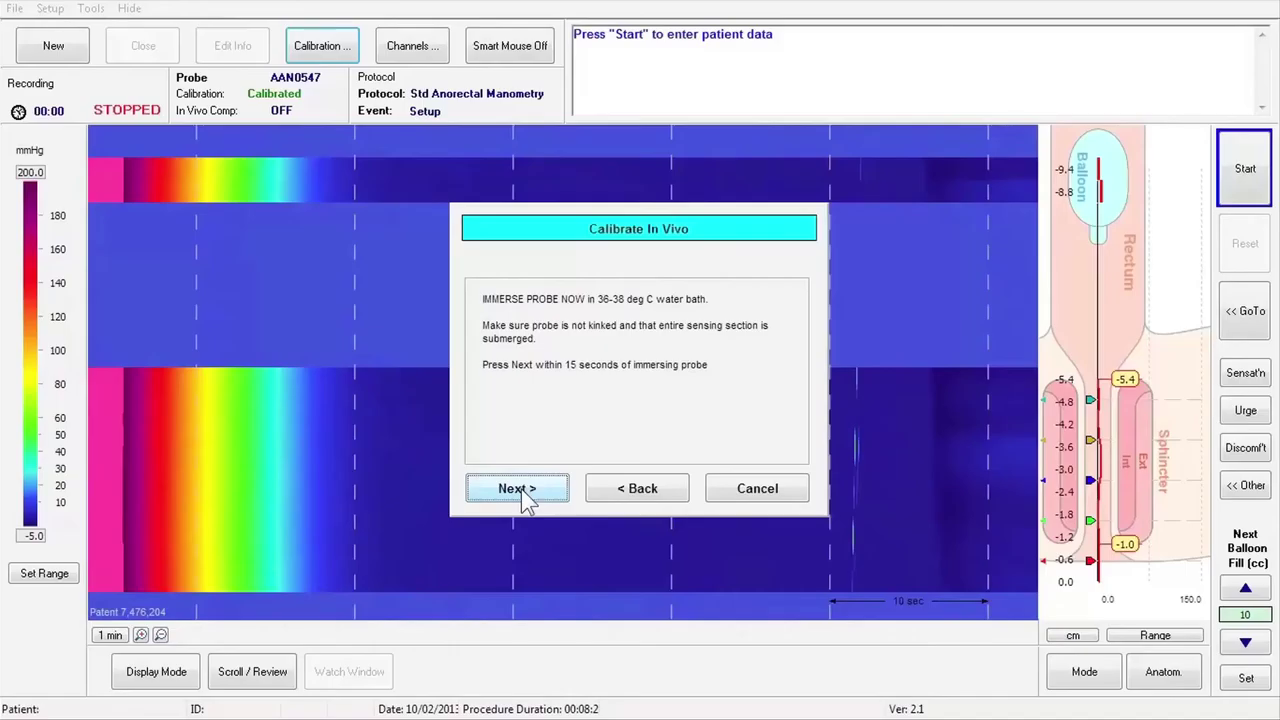
Run the in-vivo calibration to completion with the probe submerged in the warm bath
click(517, 488)
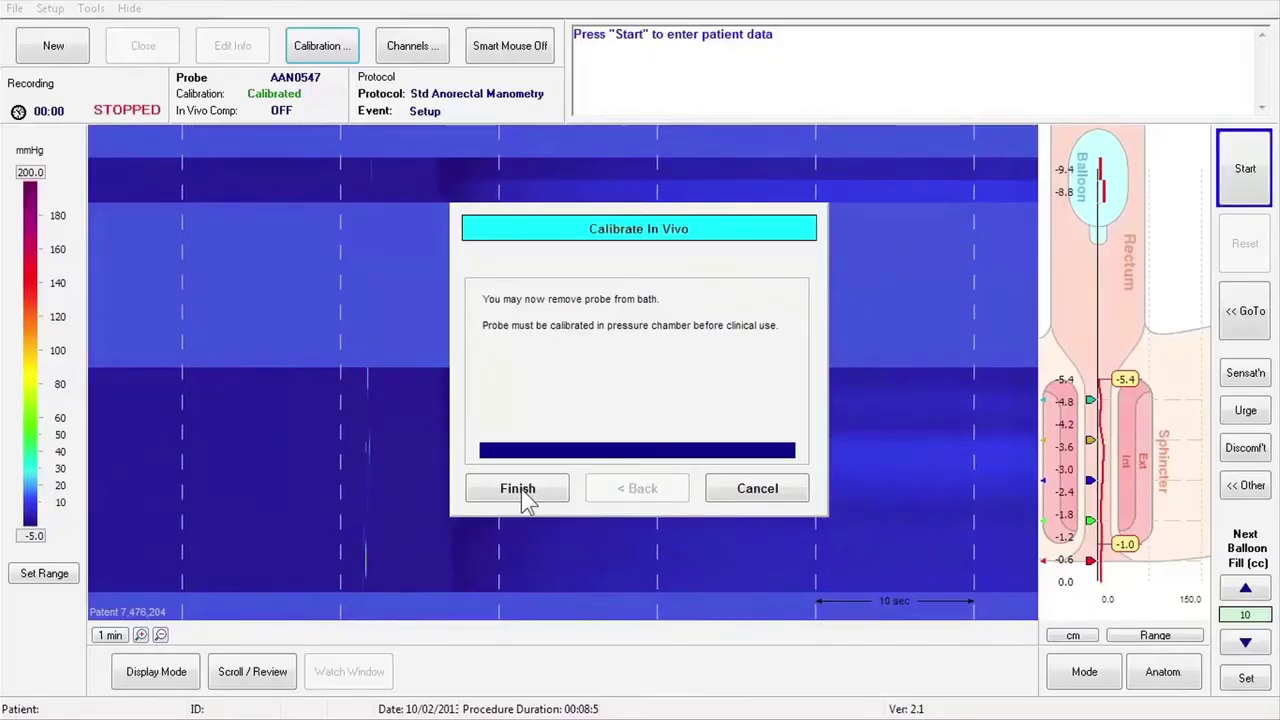
Finish the Calibrate In Vivo wizard and close Calibration Utilities
click(518, 490)
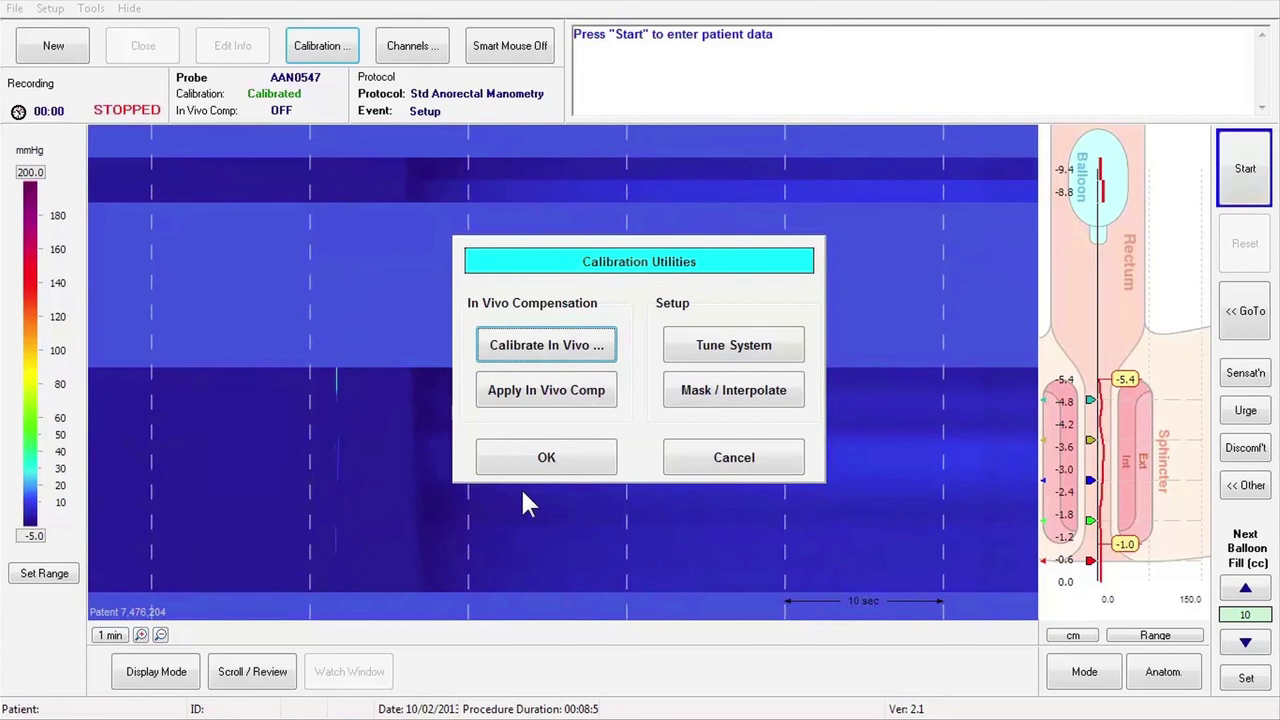
click(529, 457)
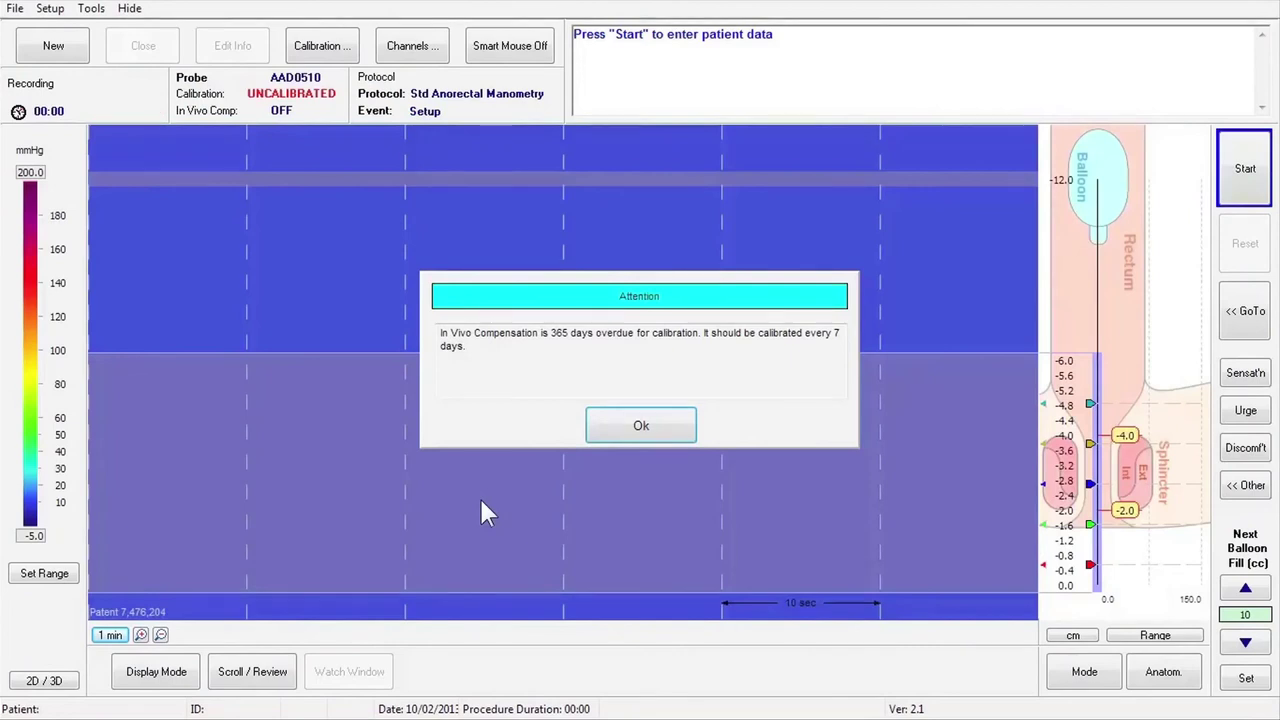
Dismiss the Attention alert that probe AAD0510's In Vivo Compensation is 365 days overdue
click(630, 431)
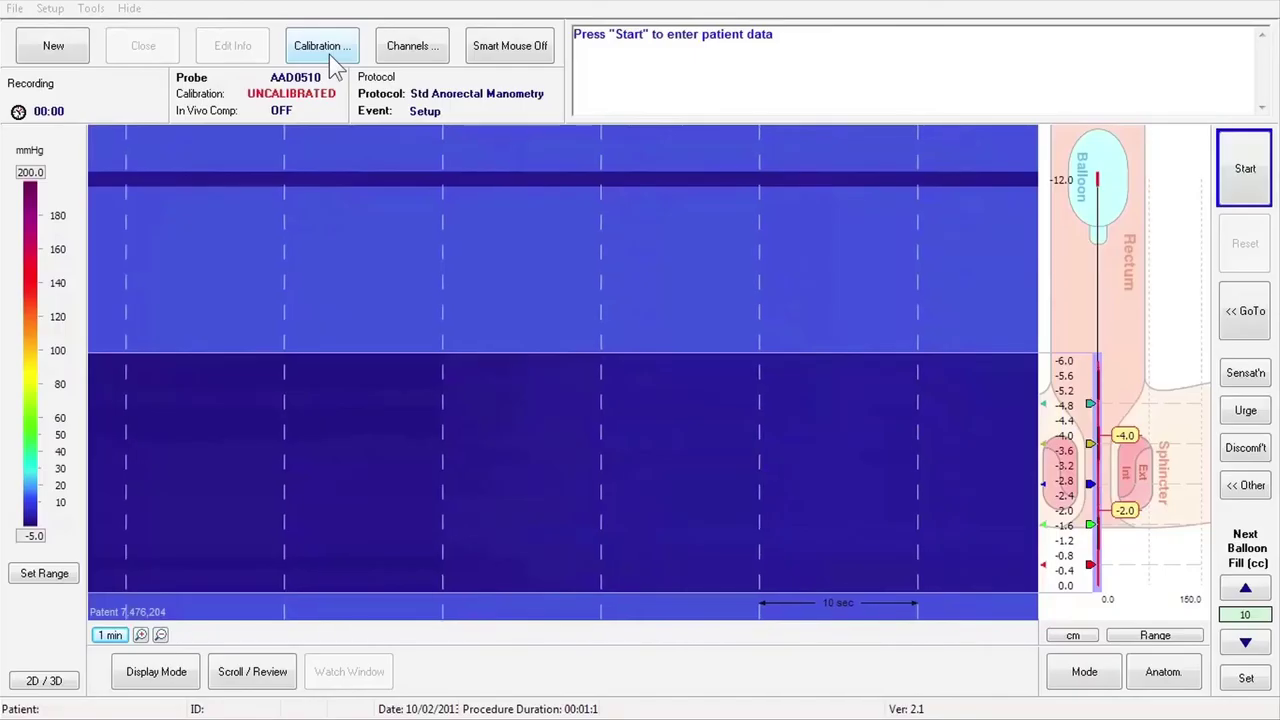
Run a pressure calibration on probe AAD0510 and accept the completed result
click(329, 54)
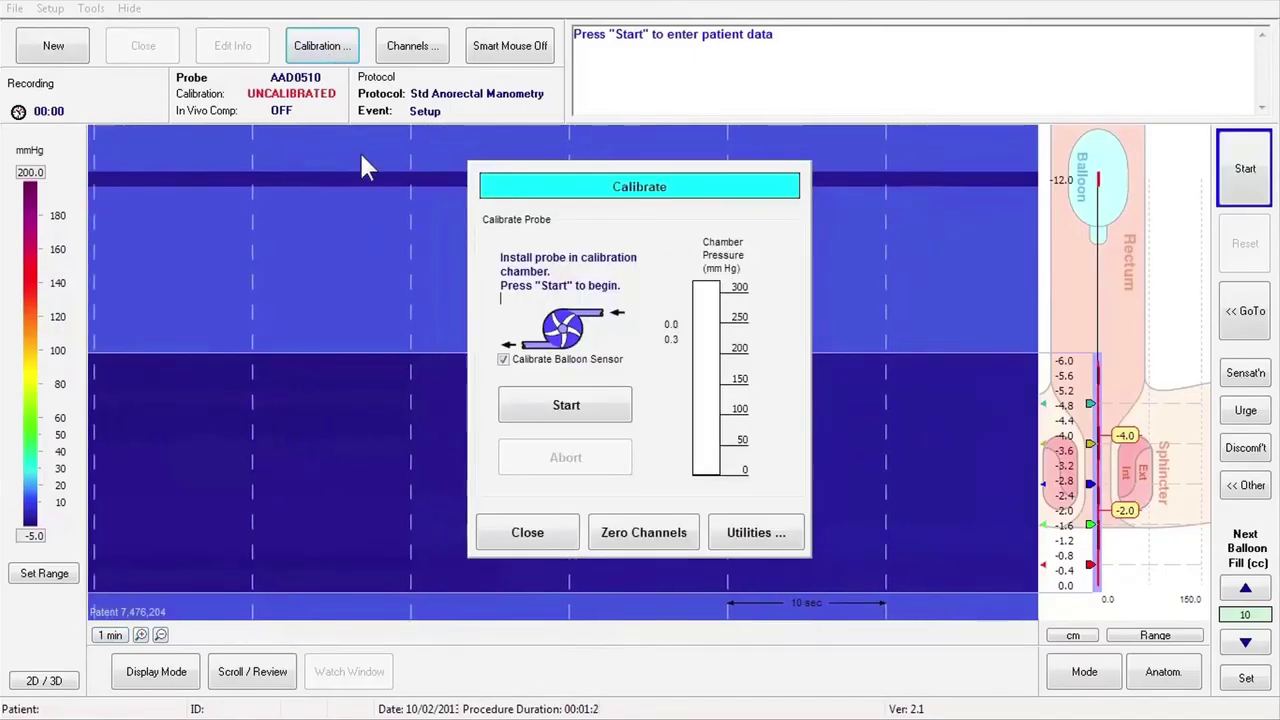
click(552, 405)
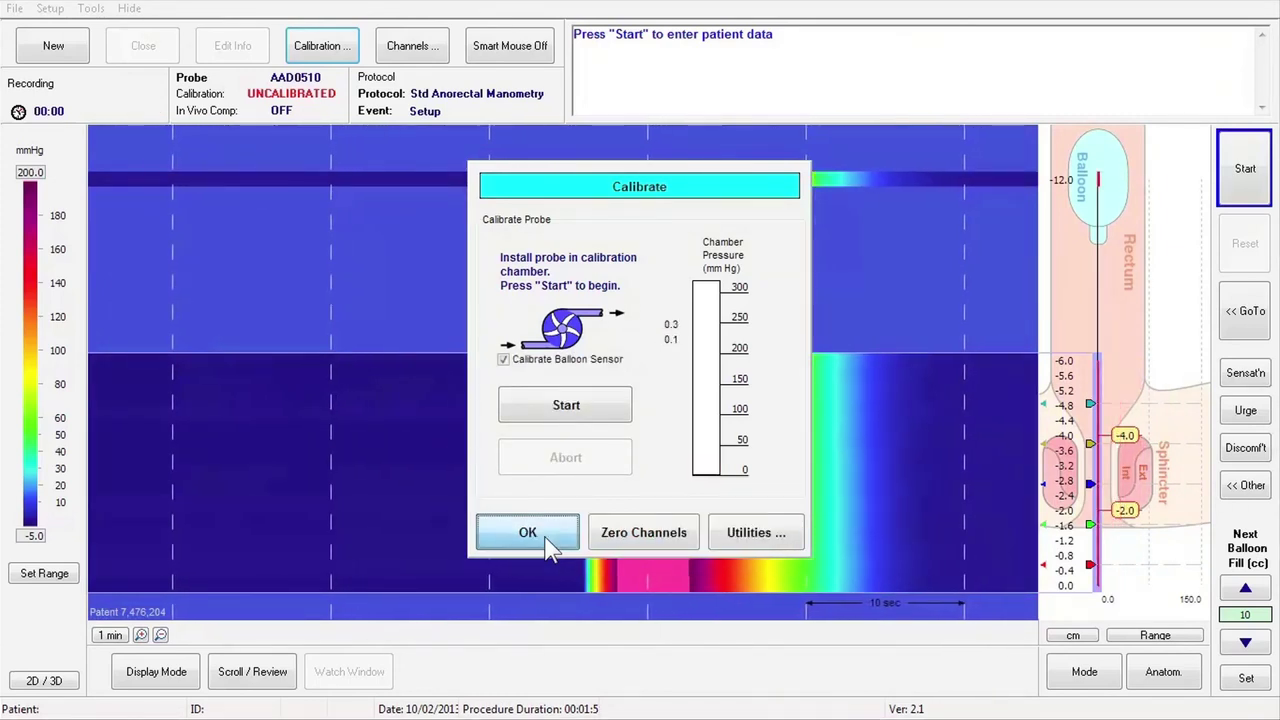
click(530, 540)
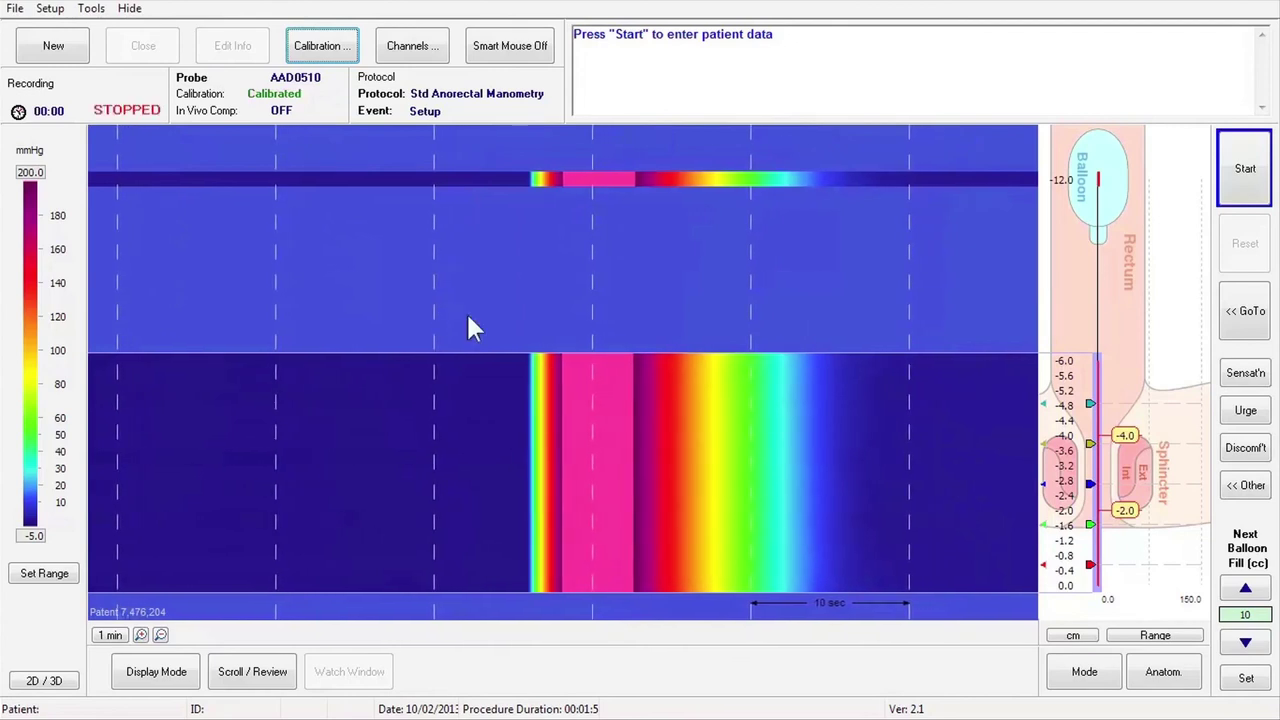
Launch the Calibrate In Vivo wizard from Calibration Utilities and get past its introduction page
click(322, 46)
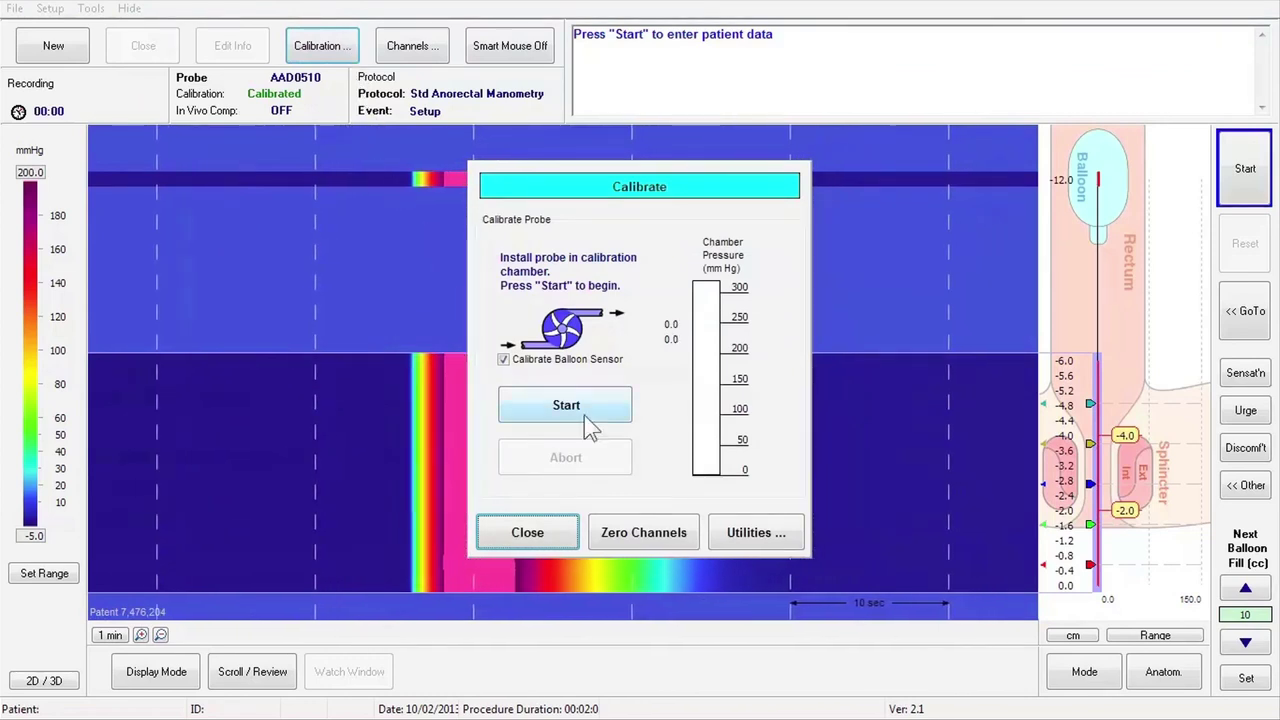
click(752, 534)
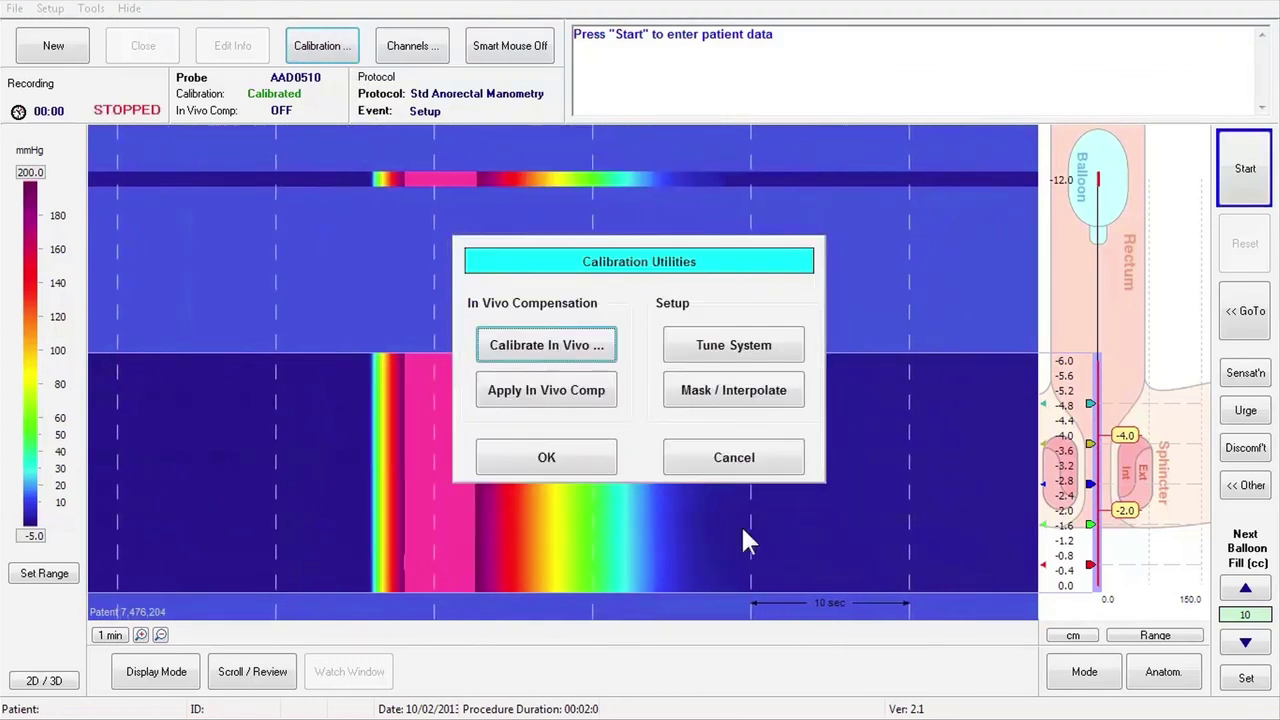
click(585, 358)
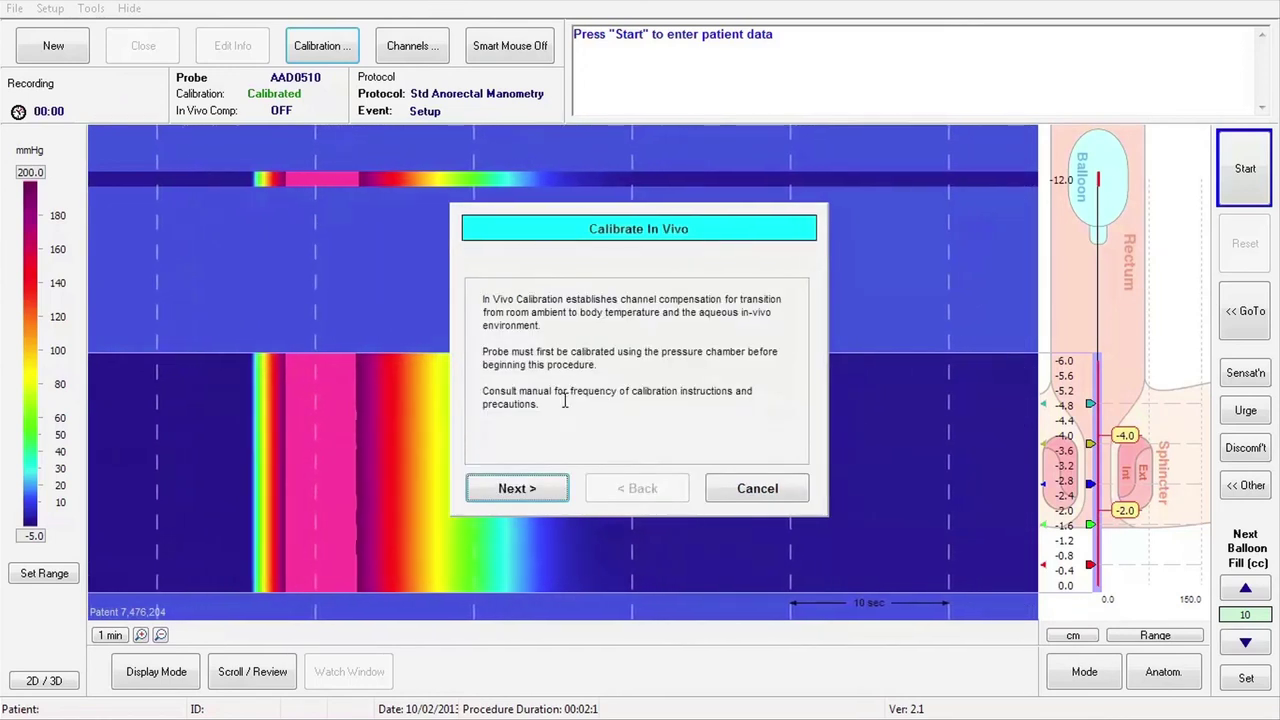
click(518, 488)
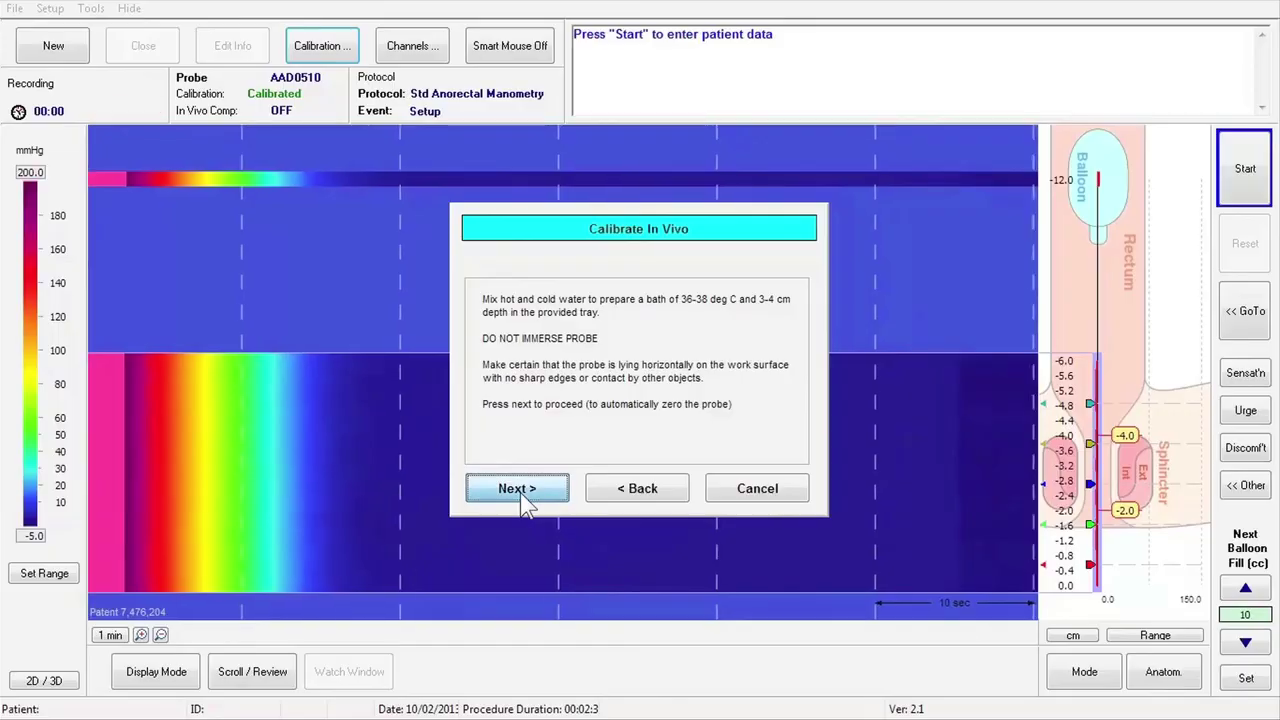
Advance to IMMERSE PROBE NOW and run the in-vivo calibration with the probe submerged
click(520, 492)
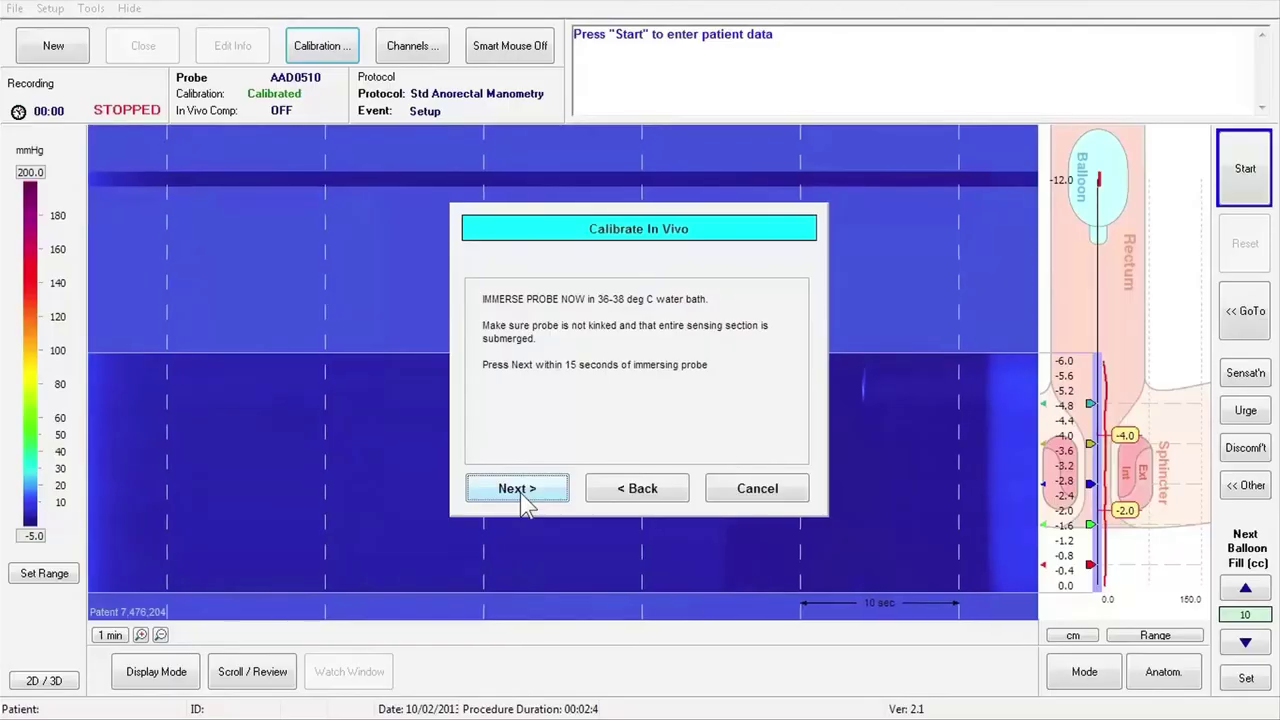
click(517, 488)
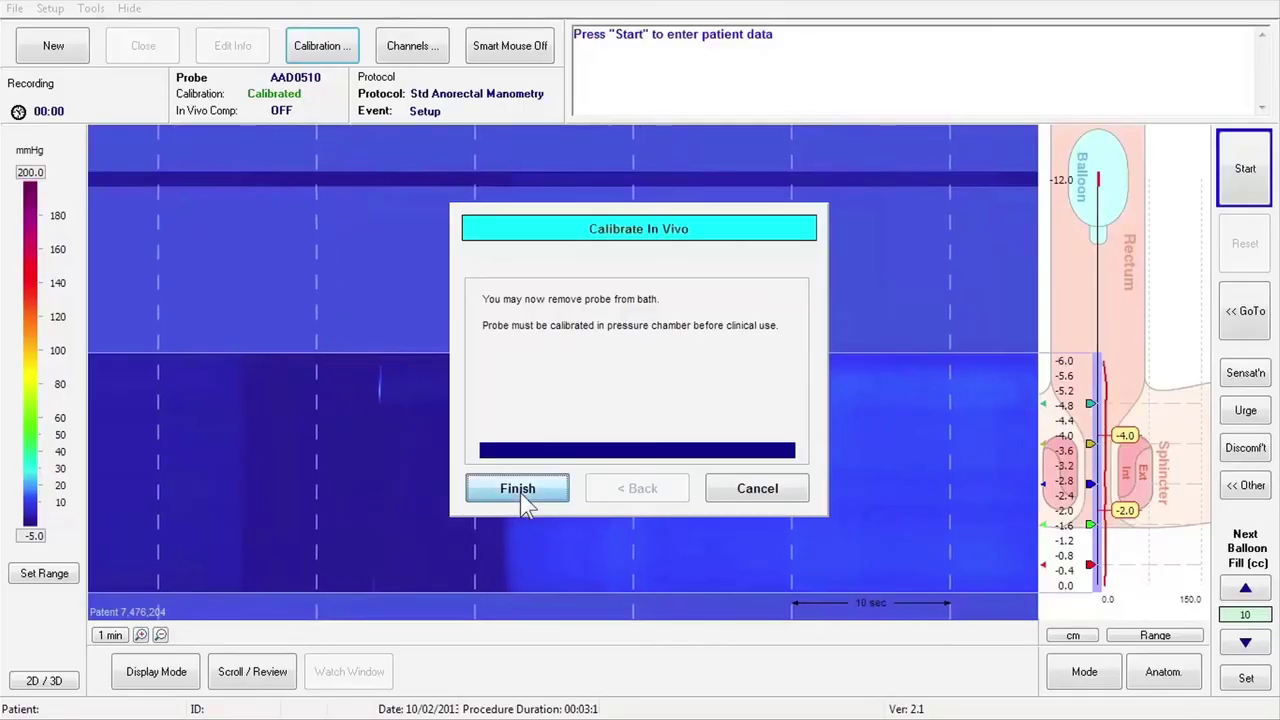
Finish Calibrate In Vivo and close Calibration Utilities, leaving probe AAD0510 Calibrated
click(518, 489)
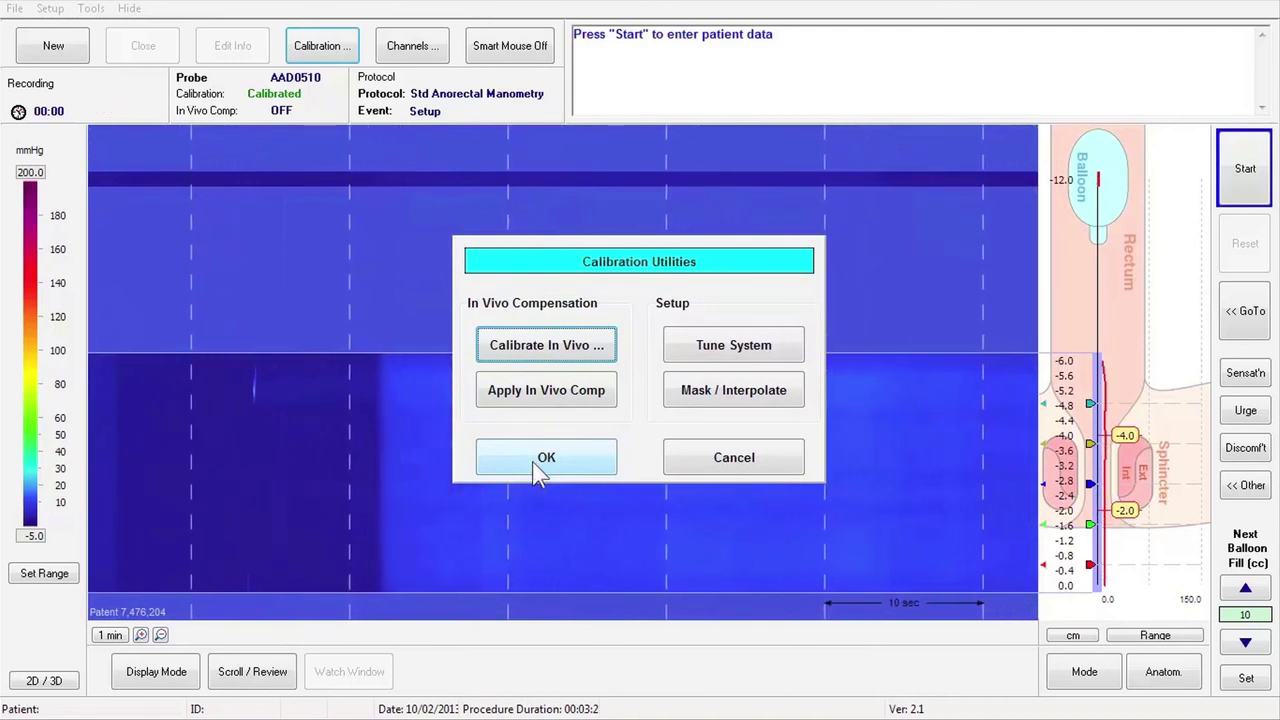
click(532, 460)
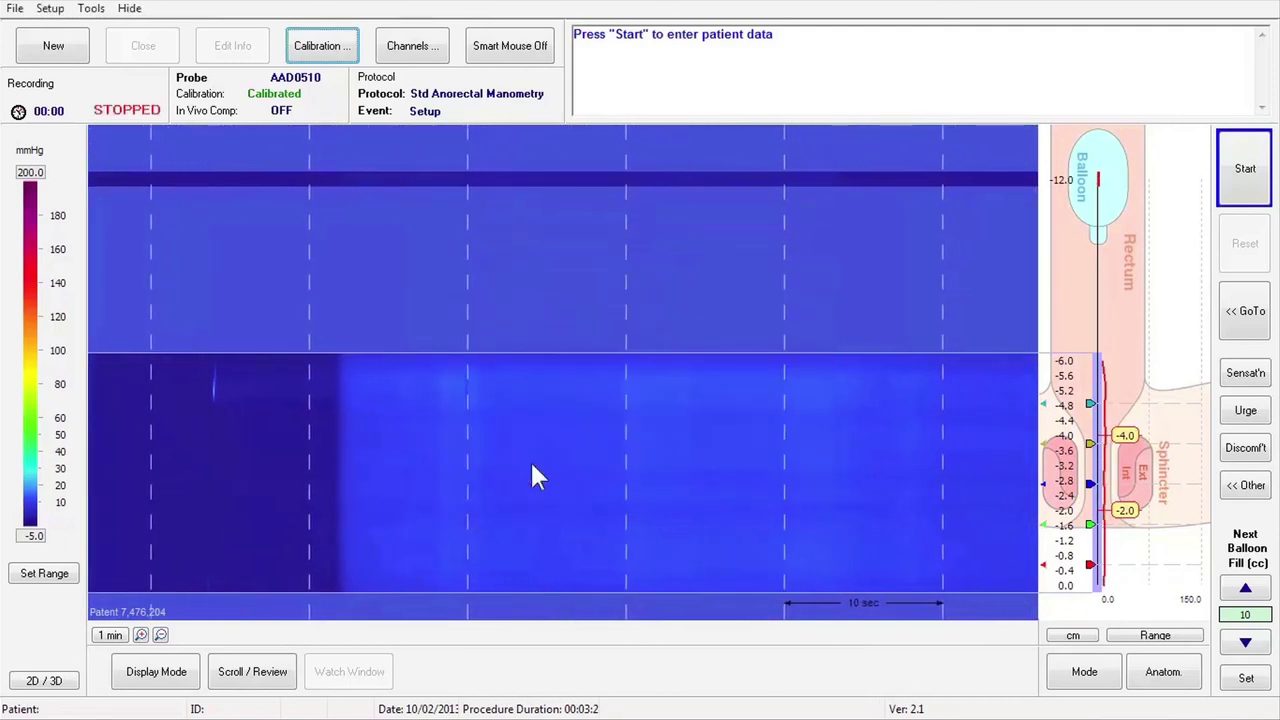